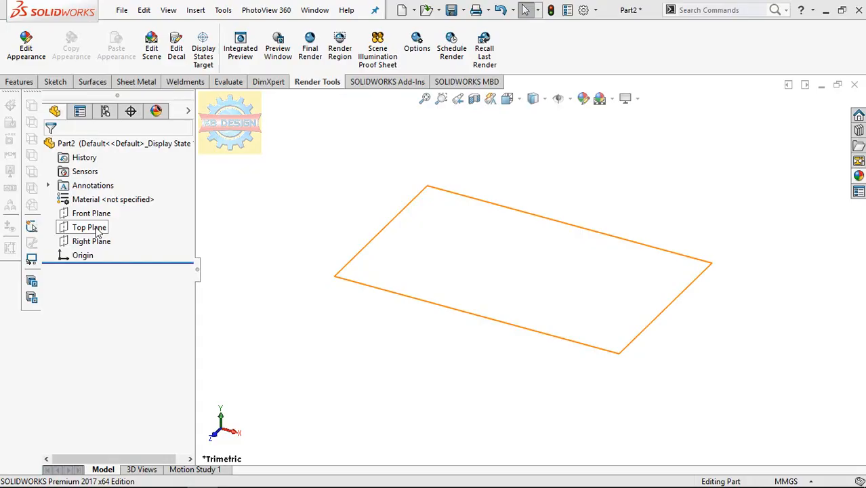
Start a sketch on the Top Plane and draw a circle about 139 mm in diameter centred on the origin
left_click(89, 227)
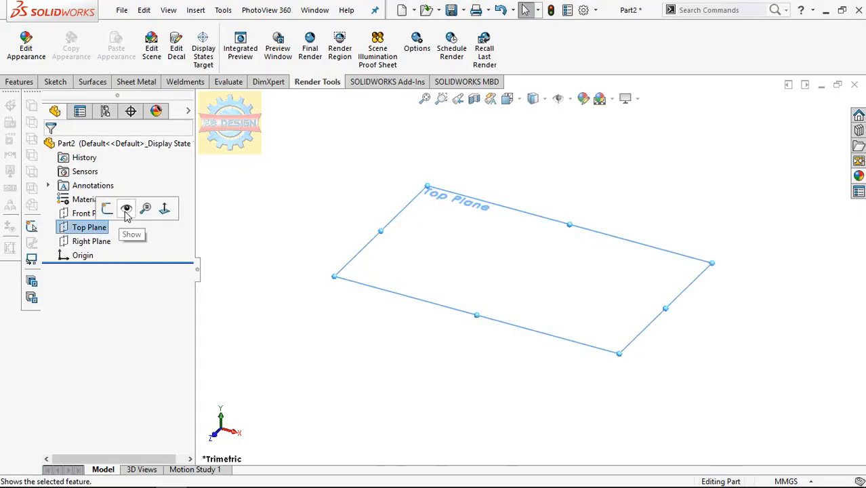
left_click(107, 209)
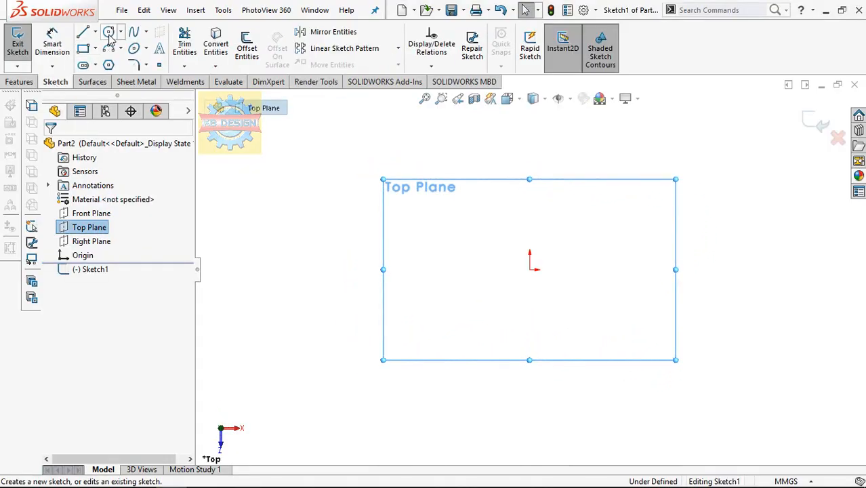
left_click(109, 33)
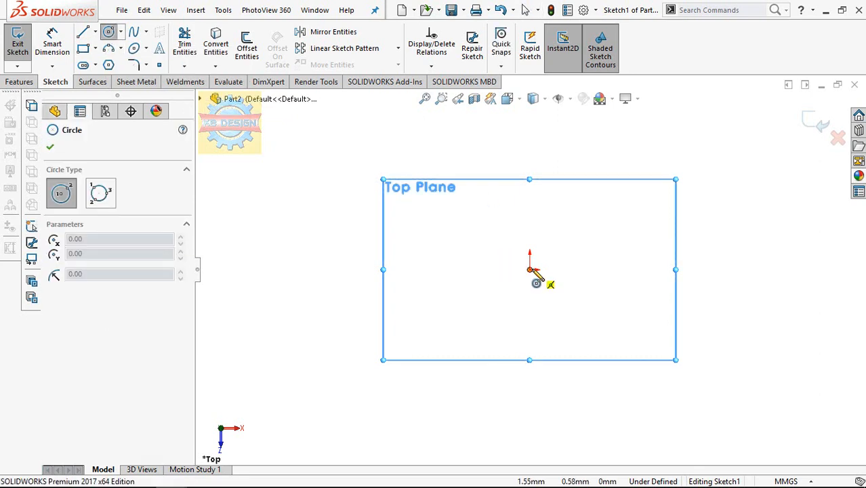
left_click(530, 270)
left_click(597, 180)
key("Escape")
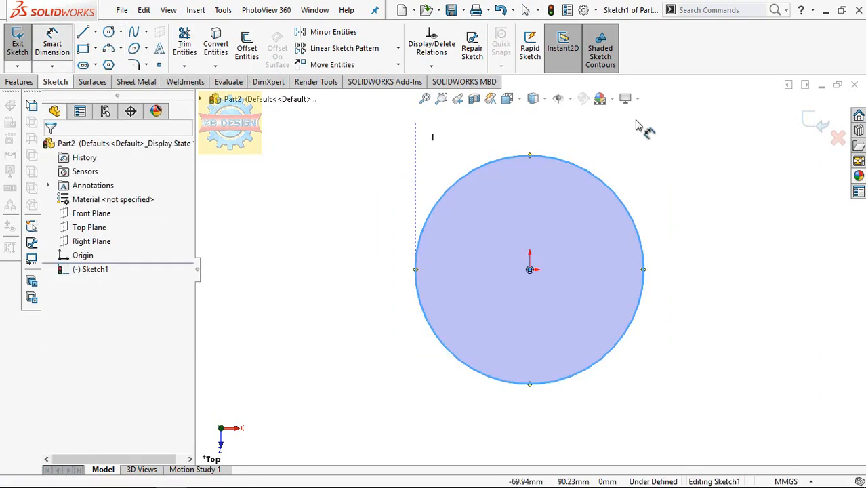
Dimension the circle's diameter to 100 mm and convert the circle to construction geometry
left_click(574, 181)
left_click(564, 223)
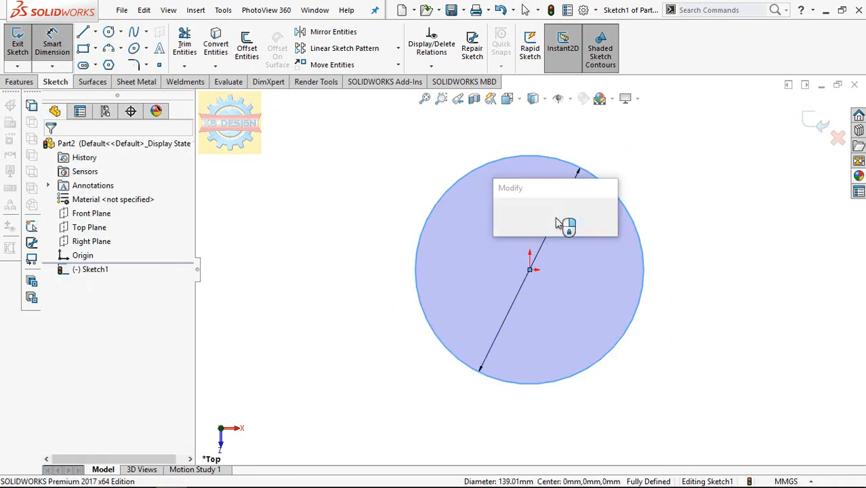
type("100")
key("Return")
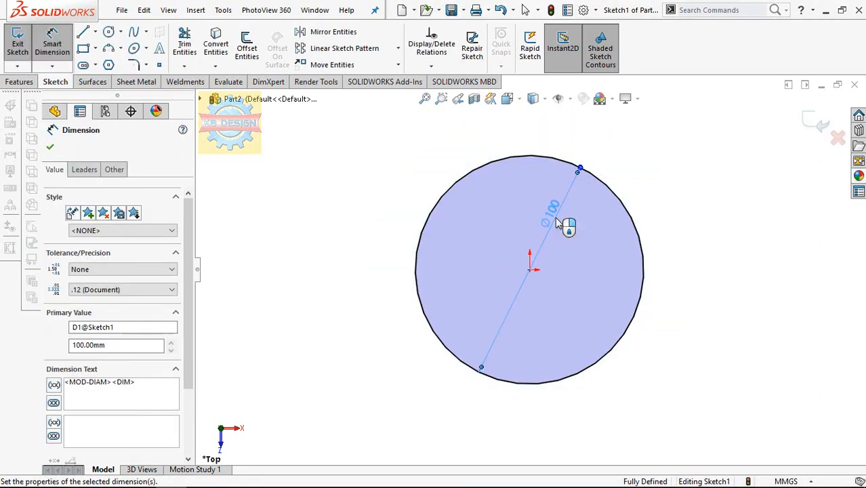
left_click(526, 9)
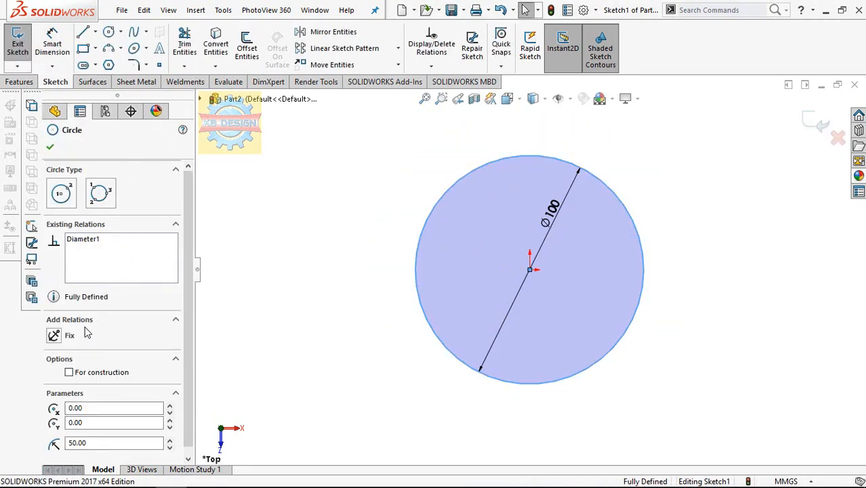
left_click(69, 372)
key("Escape")
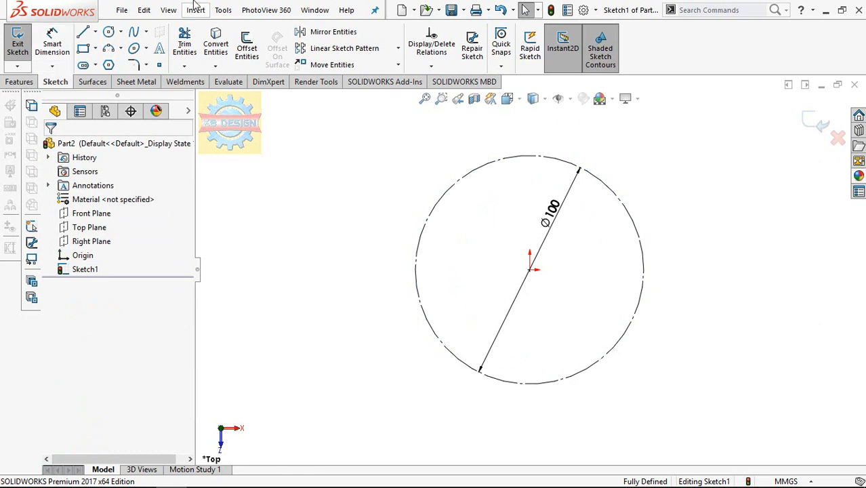
Sketch a three-sided polygon centred on the origin, with an inscribed circle about 94 mm in diameter
left_click(109, 65)
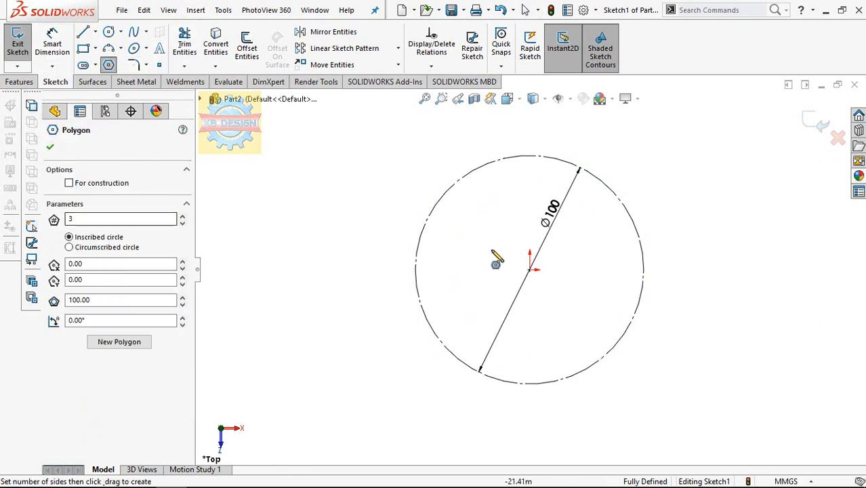
left_click(530, 269)
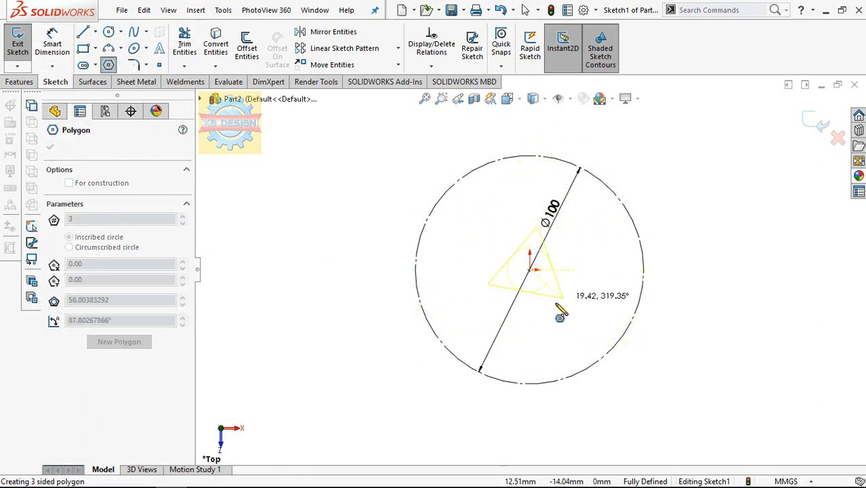
left_click(711, 159)
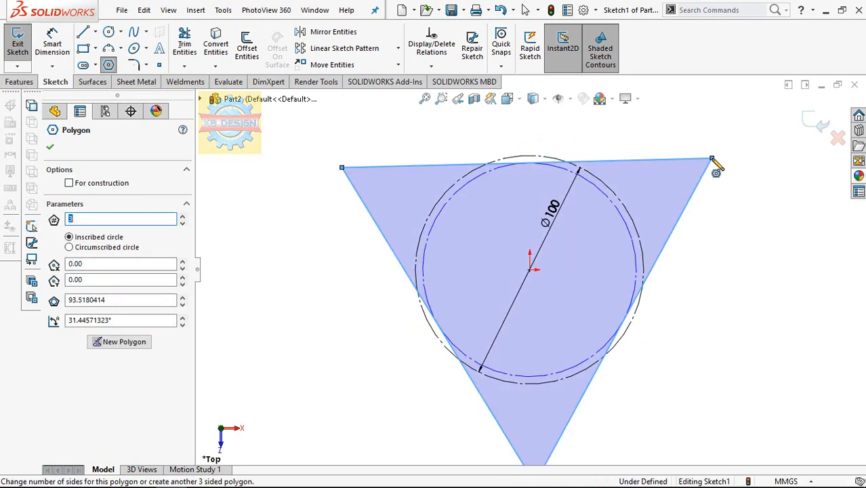
key("Escape")
Add a Coradial relation between the polygon's inscribed circle and the 100 mm construction circle
left_click(431, 66)
left_click(434, 97)
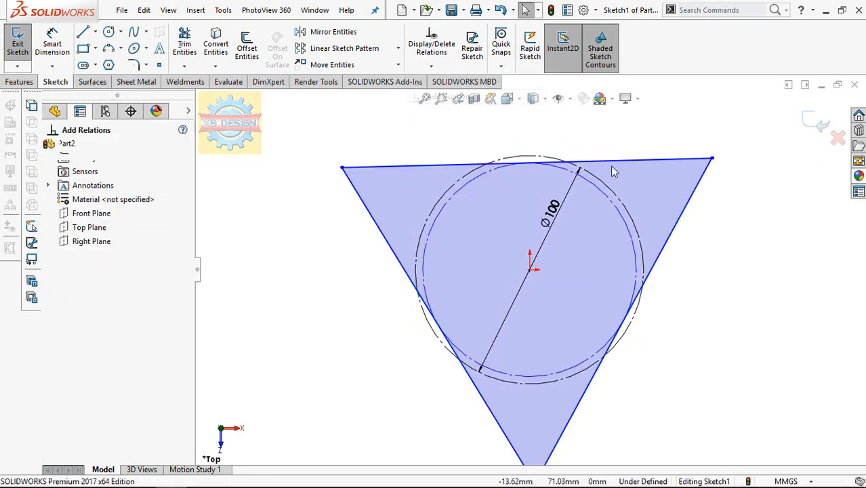
left_click(597, 177)
left_click(589, 185)
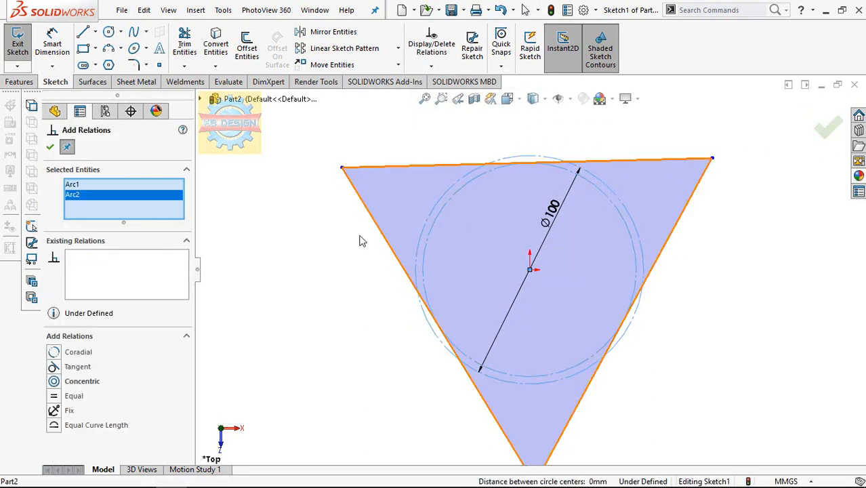
left_click(56, 353)
key("Escape")
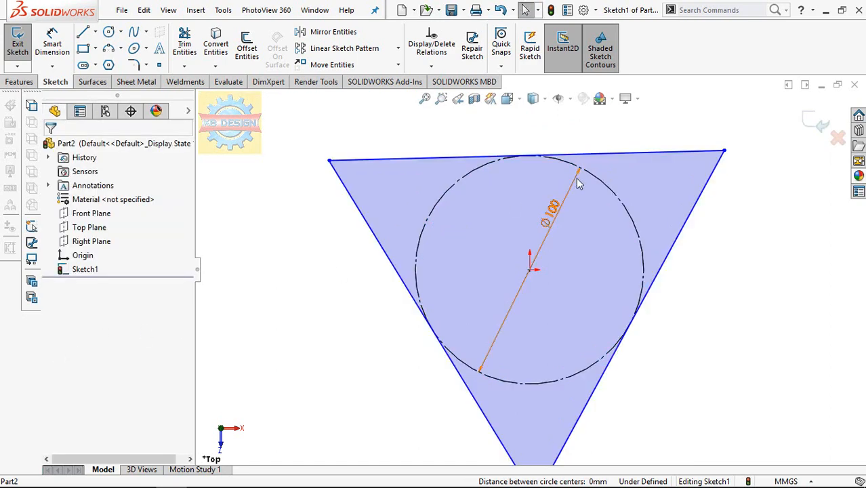
Add a Horizontal relation to the triangle's upper edge
left_click(605, 164)
left_click(59, 283)
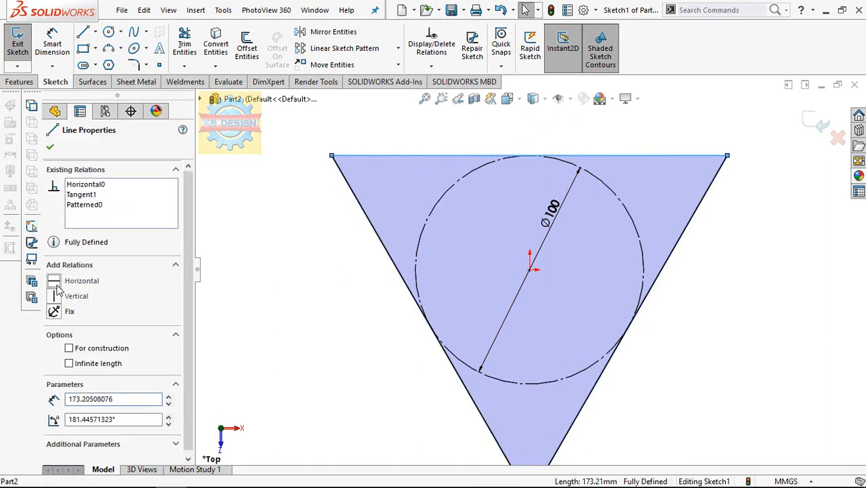
key("Escape")
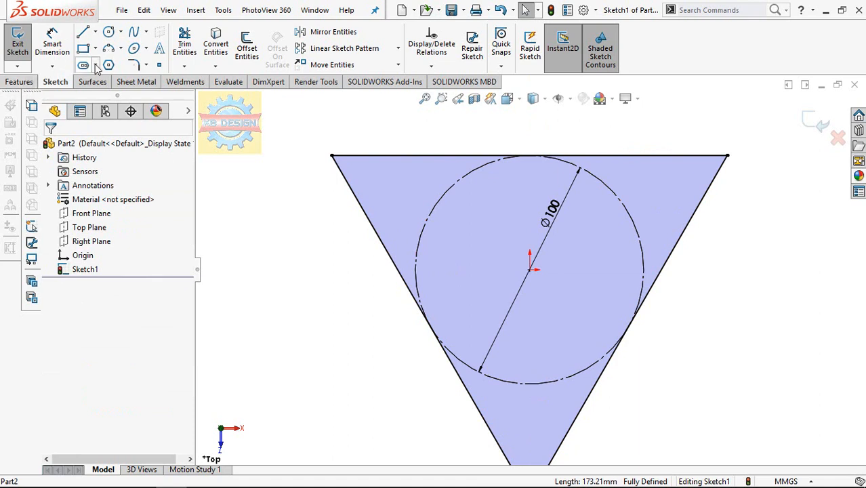
Round all three corners of the triangle with 30 mm sketch fillets
left_click(136, 67)
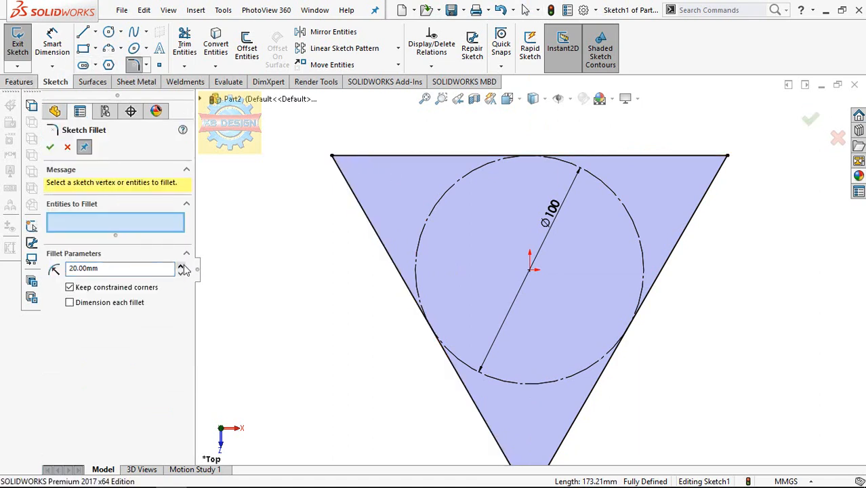
left_click(332, 157)
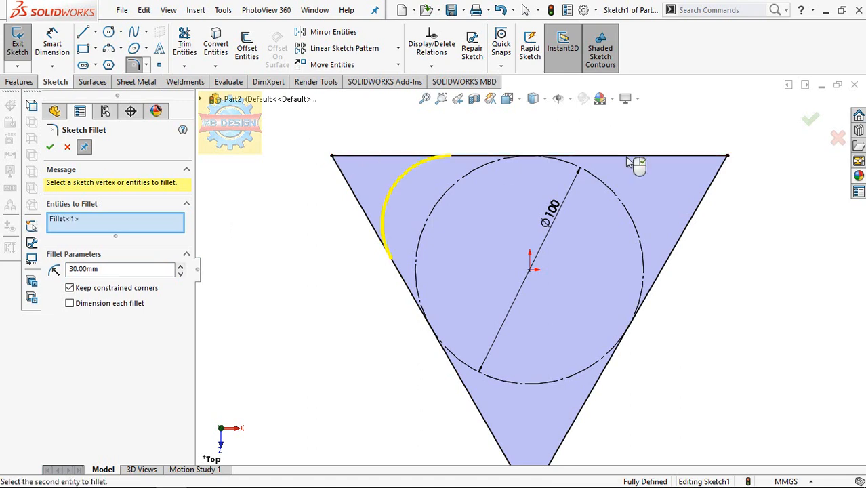
left_click(728, 156)
key("z")
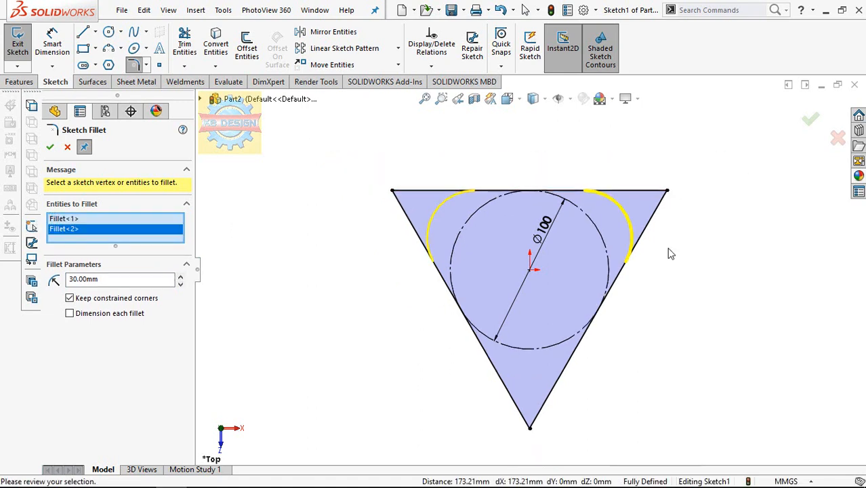
left_click(530, 429)
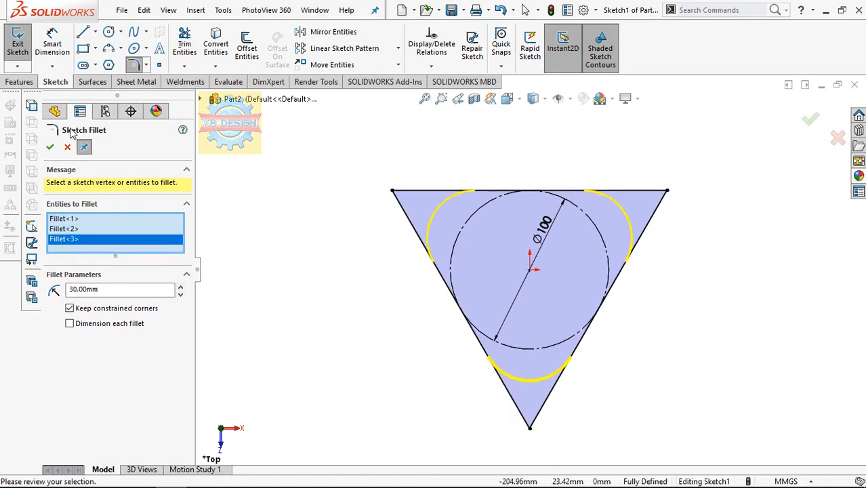
left_click(53, 147)
left_click(20, 82)
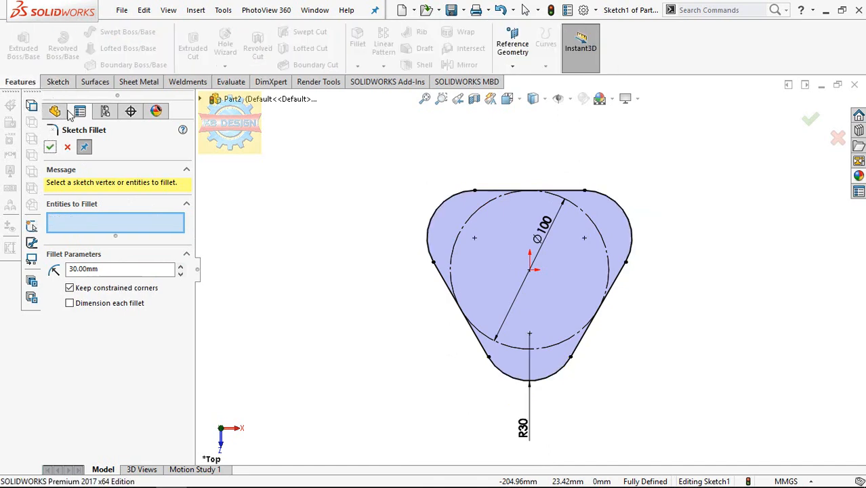
left_click(69, 147)
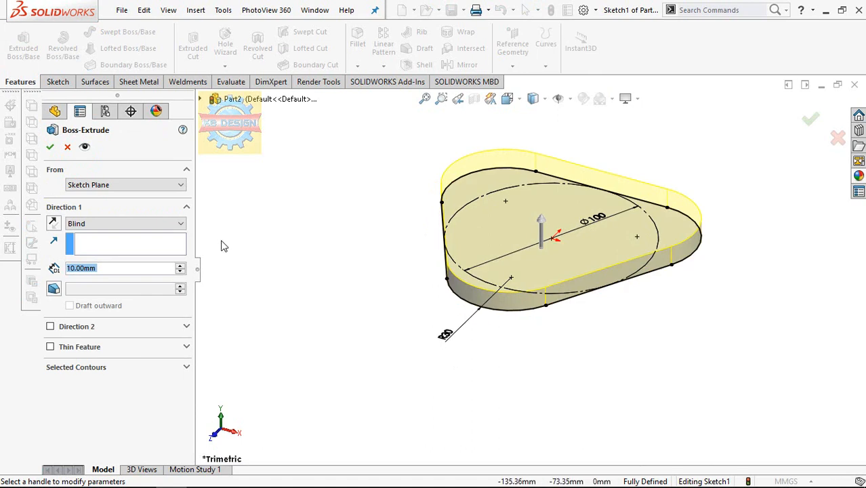
Extrude the rounded triangle as a blind boss 35 mm deep
type("35")
key("Return")
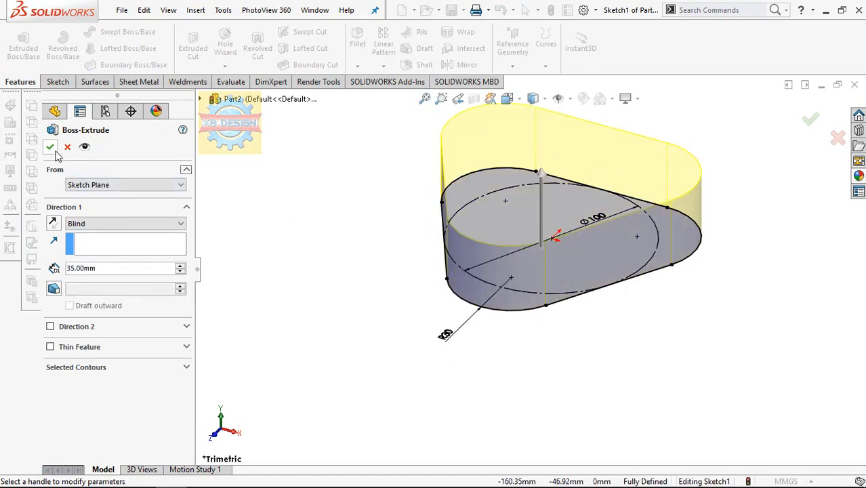
left_click(50, 147)
Start a sketch on the block's upper face and offset the face outline by 15 mm
left_click(544, 156)
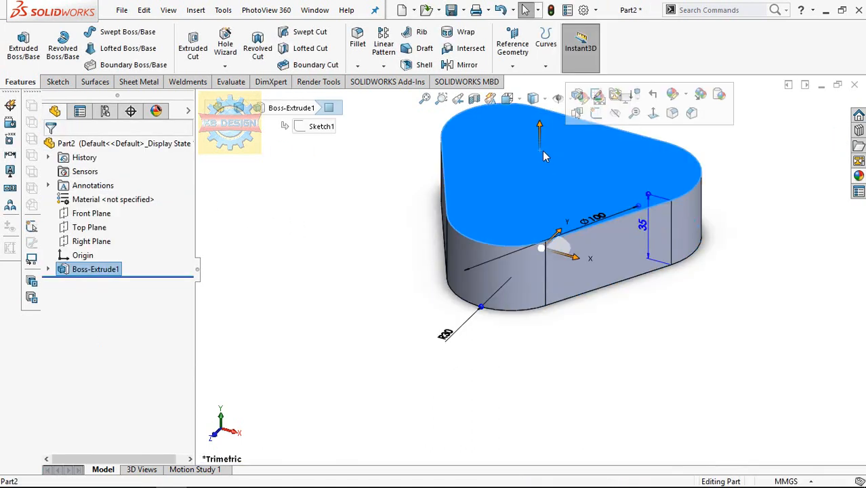
left_click(578, 113)
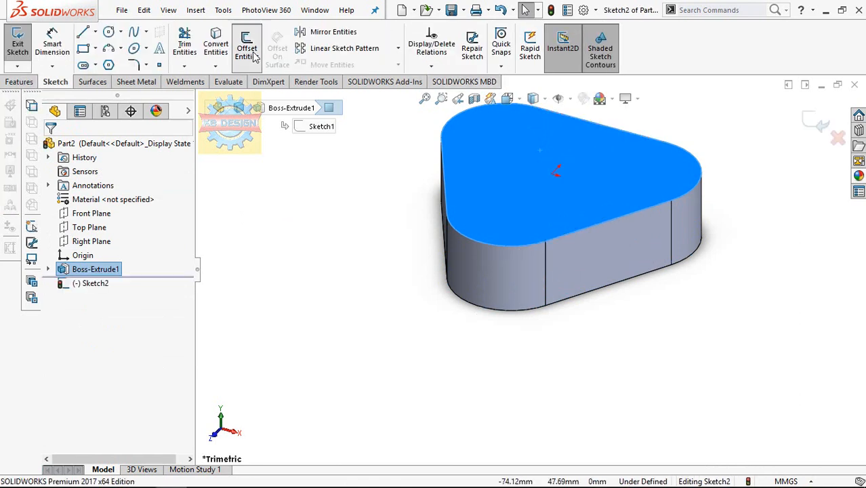
left_click(249, 53)
left_click(72, 213)
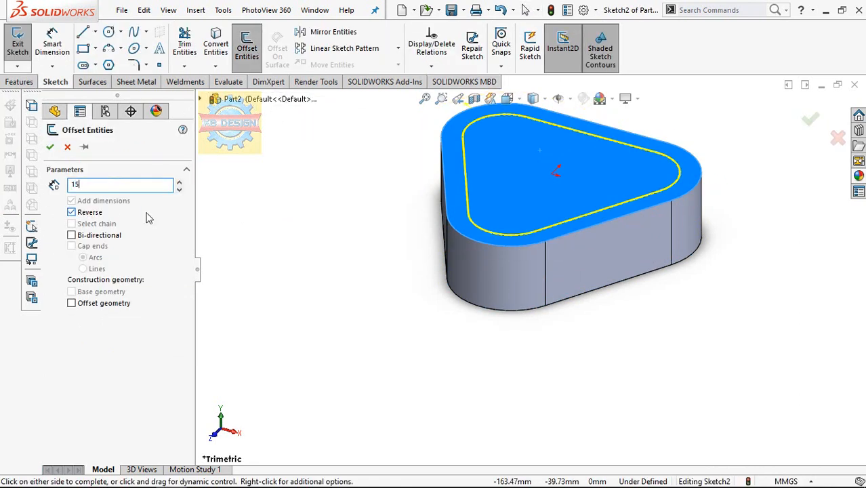
left_click(257, 192)
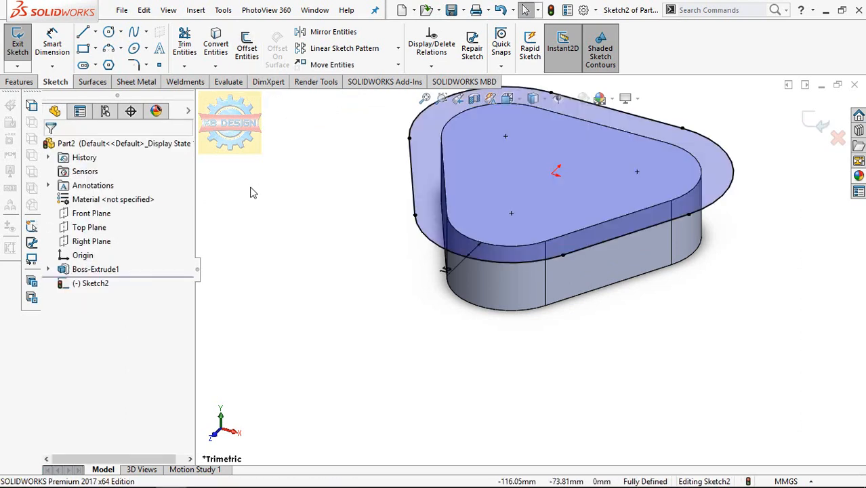
Set the offset dimension to -15 mm to flip the offset outline to the inside of the face
left_click(445, 272)
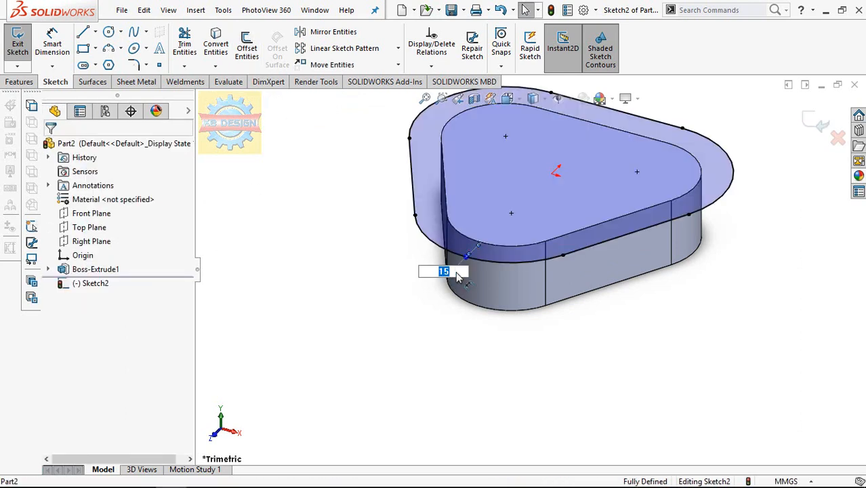
type("-15")
key("Return")
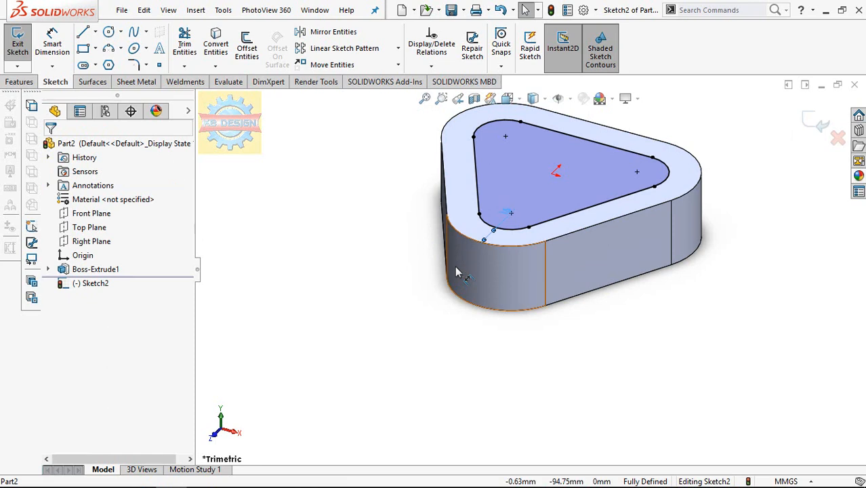
Cut the inner offset profile into the block as a blind pocket 20 mm deep
left_click(19, 82)
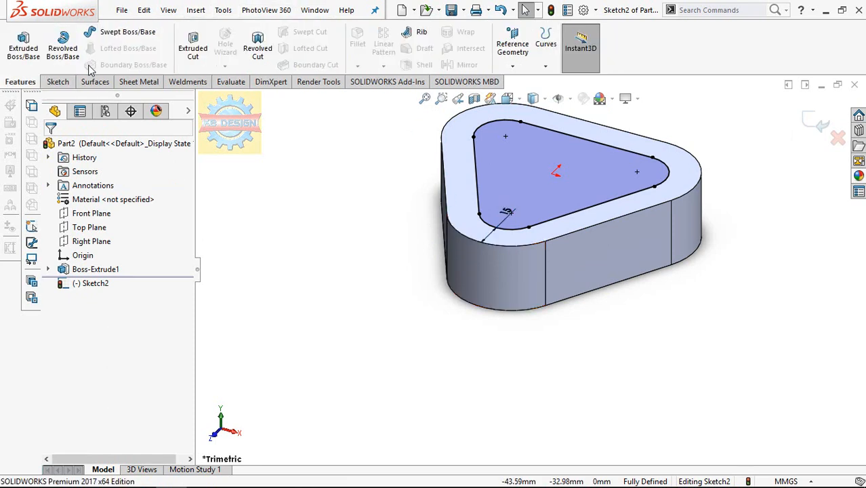
left_click(190, 42)
type("20")
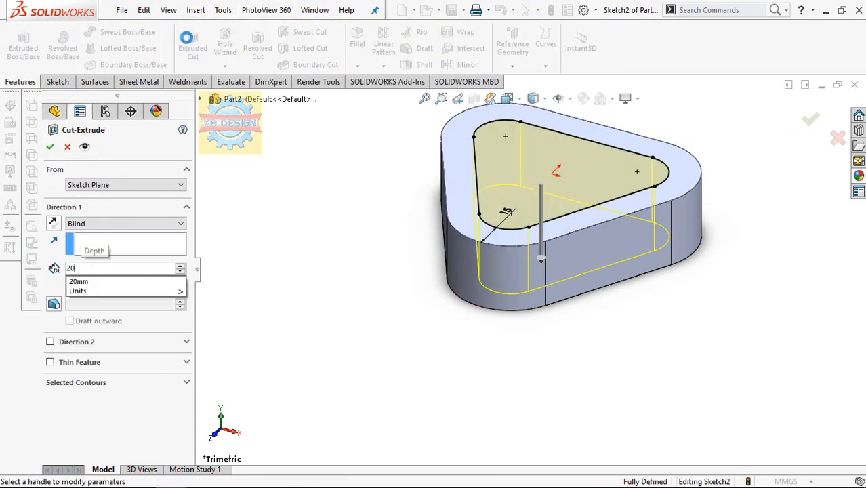
key("Return")
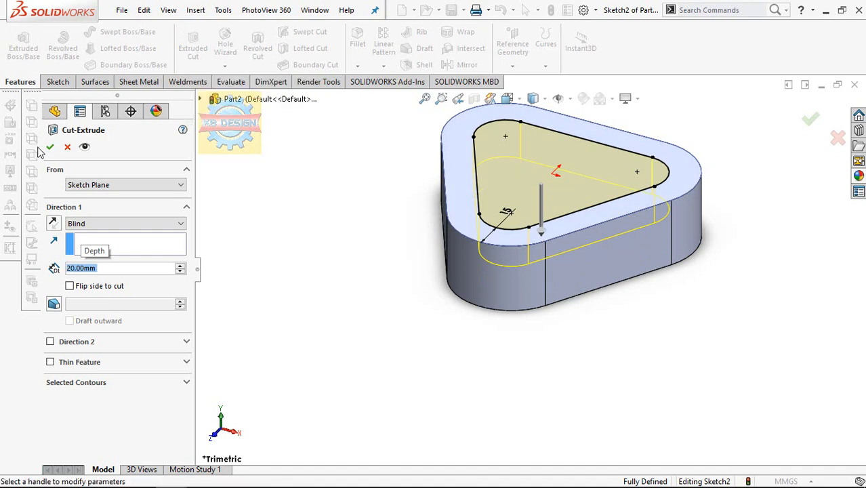
left_click(50, 146)
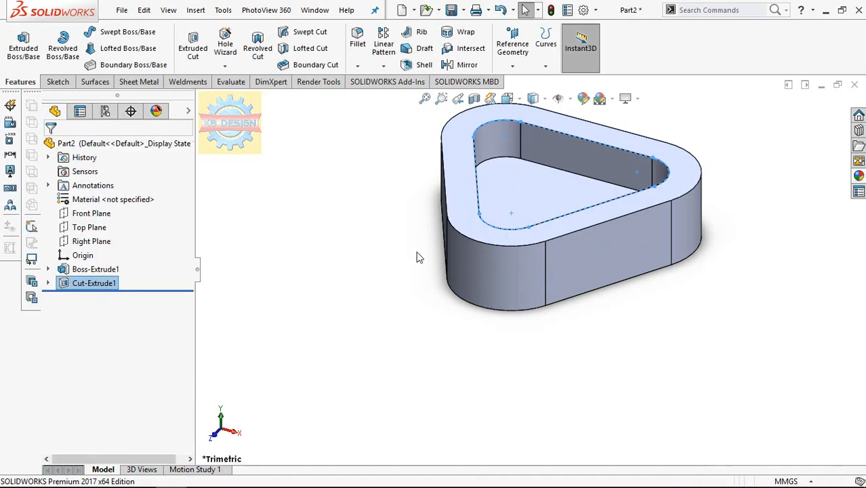
Start a sketch on the block's underside and offset the face outline inward by 15 mm
mouse_move(415, 256)
middle_mouse_down()
mouse_move(457, 121)
mouse_move(500, 216)
middle_mouse_up()
left_click(502, 217)
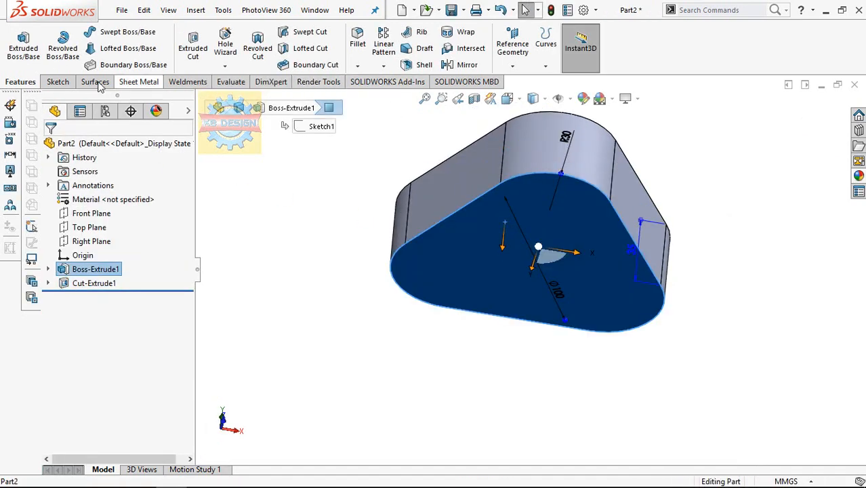
left_click(58, 81)
left_click(18, 44)
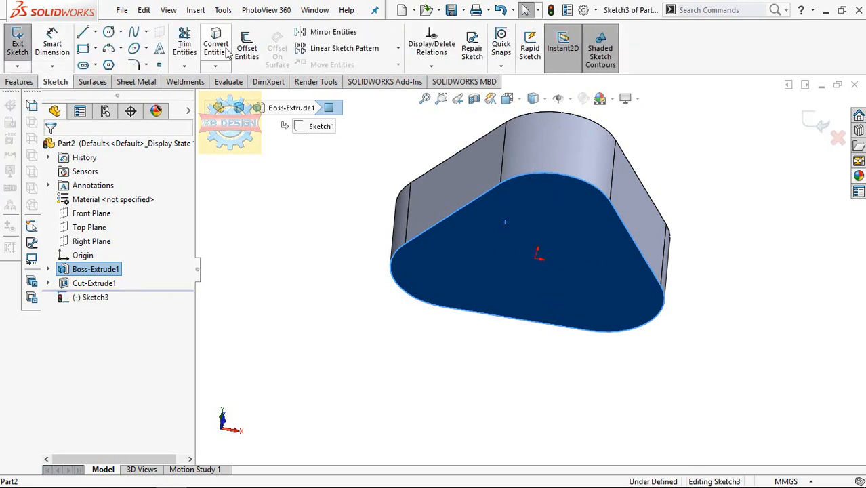
left_click(249, 43)
left_click(78, 214)
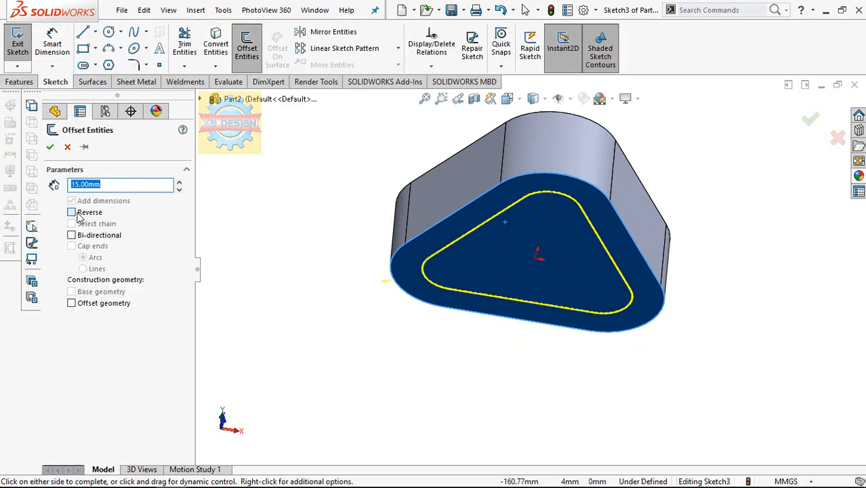
left_click(50, 148)
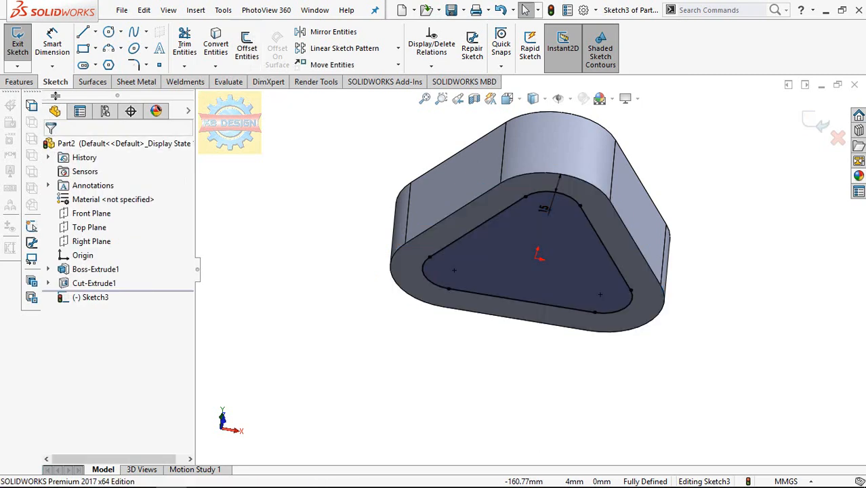
Cut the underside offset profile into the block as a blind recess 5 mm deep
left_click(20, 82)
left_click(192, 45)
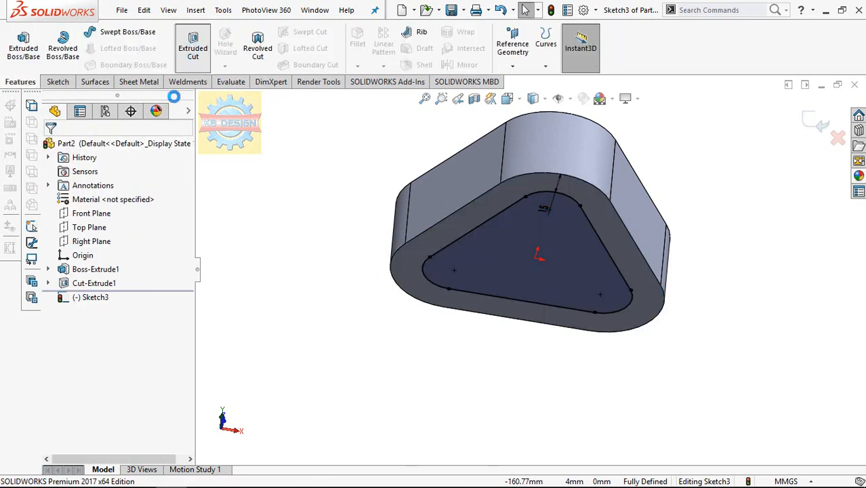
type("5")
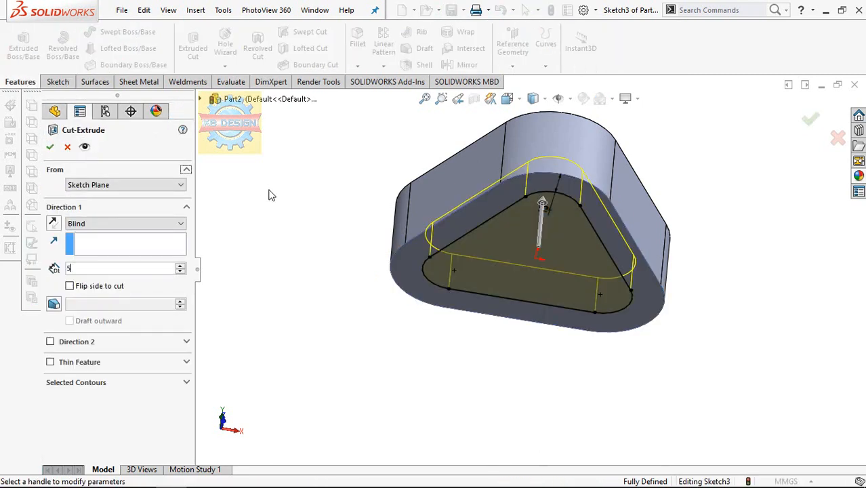
key("Return")
middle_click_drag(290, 199, 222, 212)
left_click(50, 147)
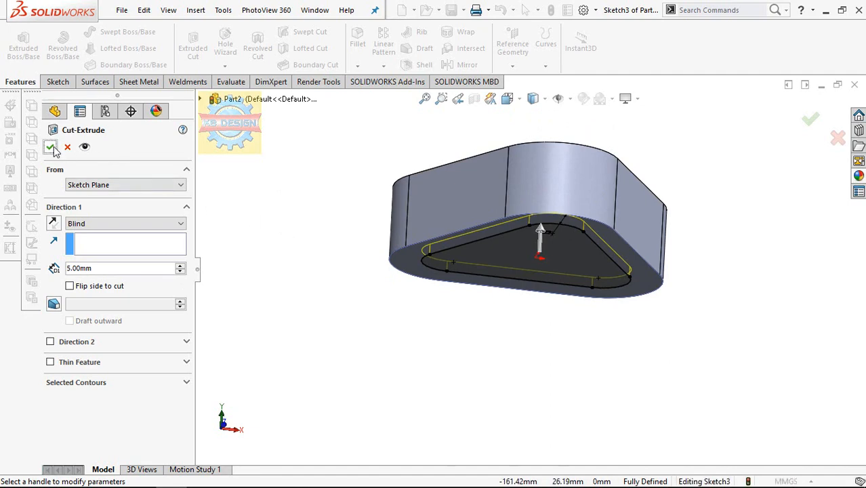
Fillet the floor face of the underside recess with a 10 mm radius, removing the mistakenly selected outer edge from the selection
middle_click_drag(322, 175, 300, 155)
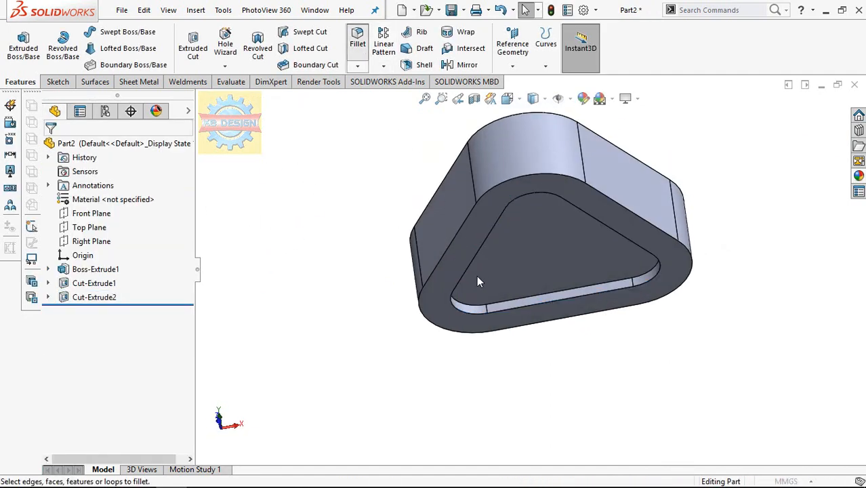
left_click(522, 264)
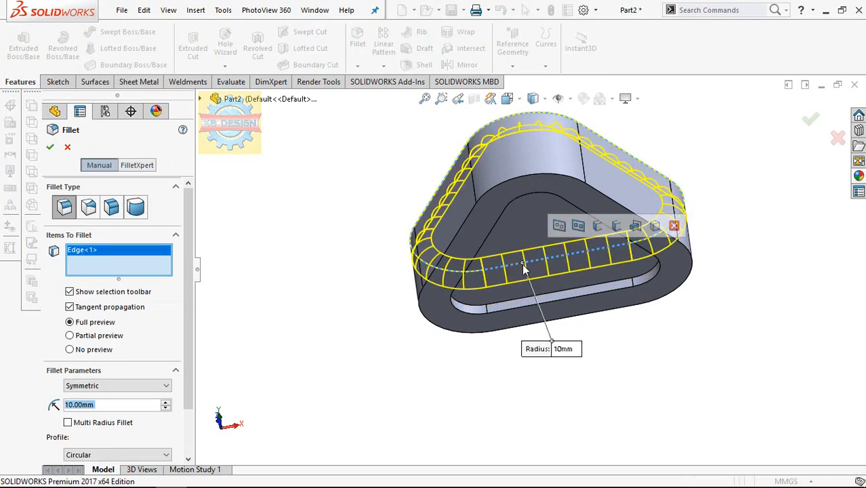
right_click(113, 260)
left_click(173, 271)
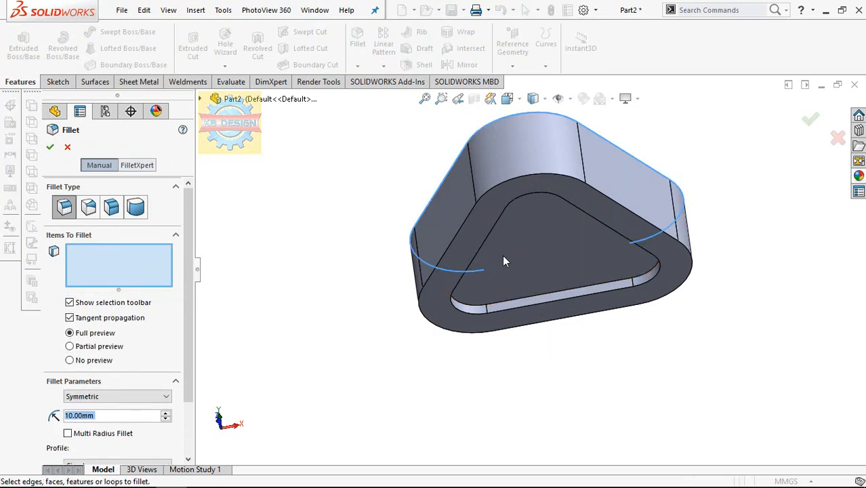
left_click(534, 249)
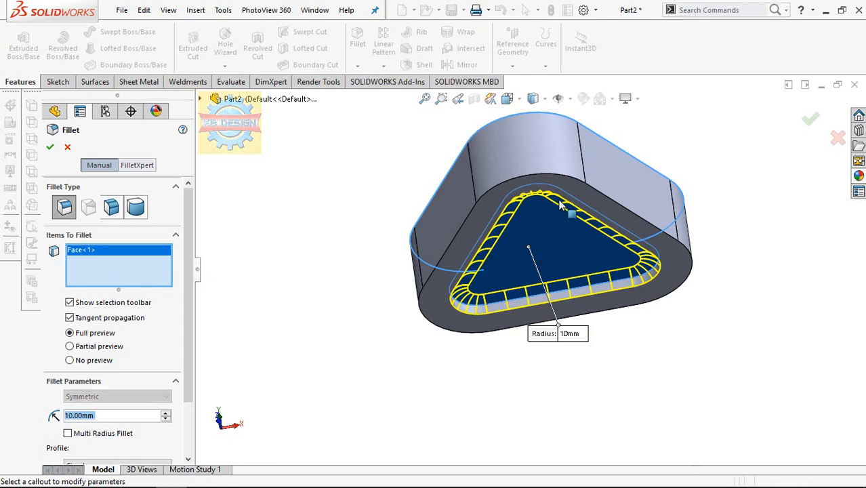
middle_click_drag(534, 249, 507, 282)
left_click(45, 149)
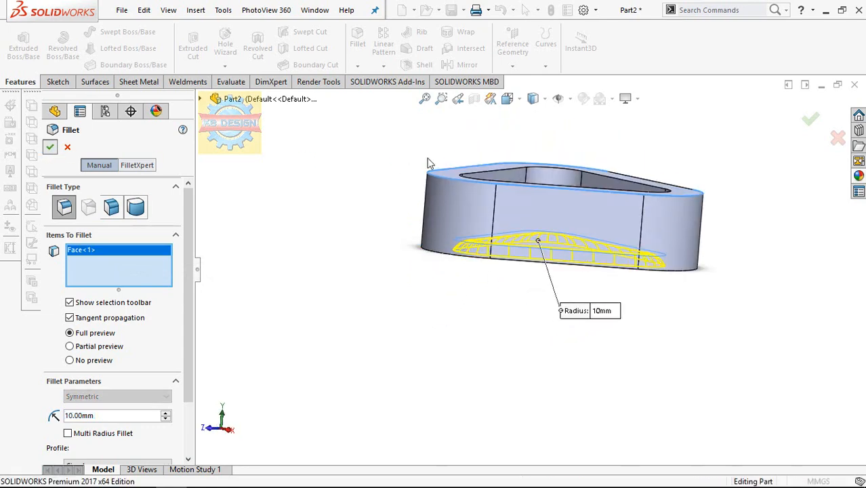
Fillet the floor face of the upper pocket with a 5 mm radius
middle_click_drag(437, 185, 427, 231)
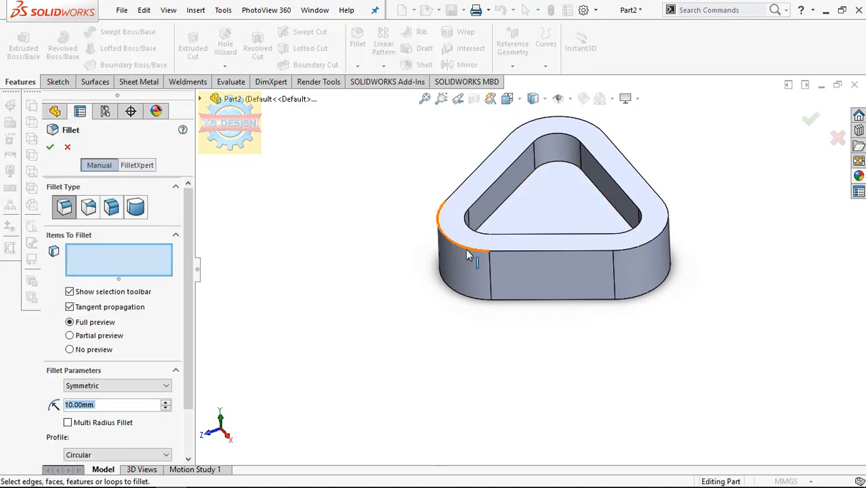
type("5")
left_click(551, 231)
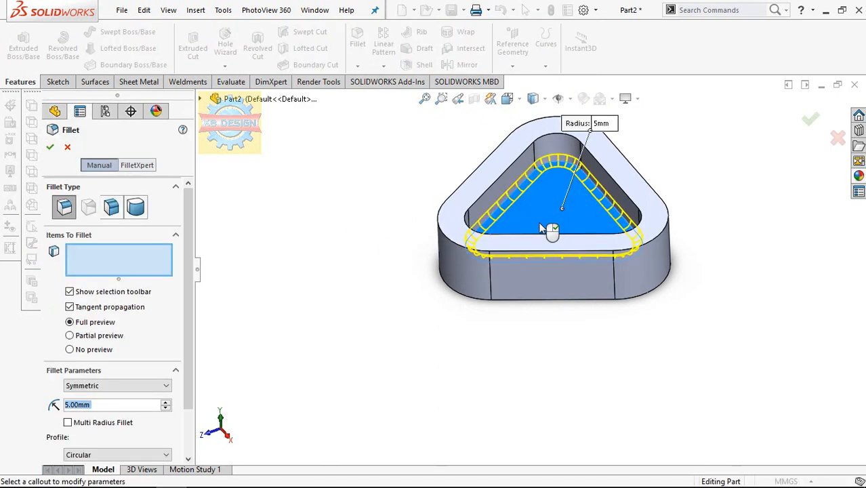
left_click(51, 149)
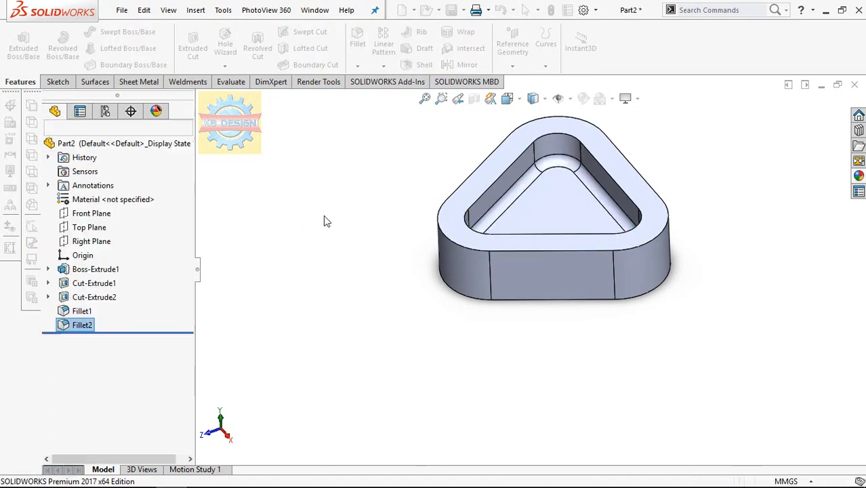
On a flat side face, sketch a vertical centerpoint slot about 9 mm wide and 24 mm between centres, centred on the upper edge's midpoint
left_click(546, 268)
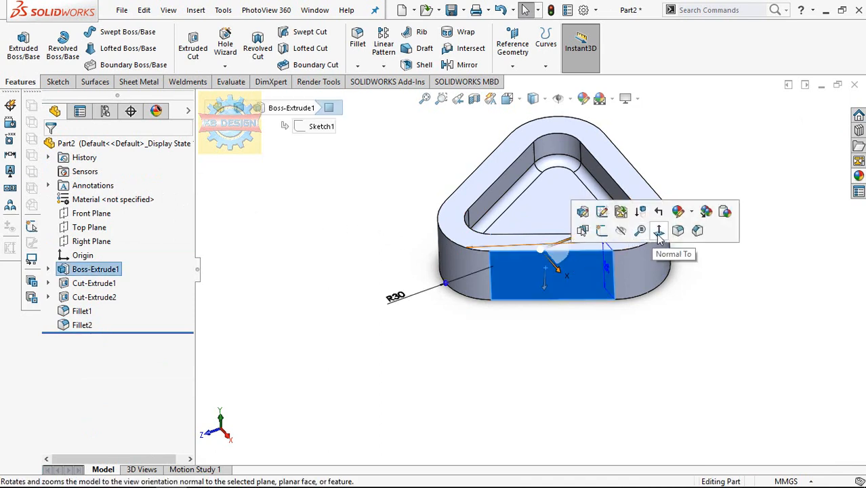
left_click(659, 231)
left_click(57, 82)
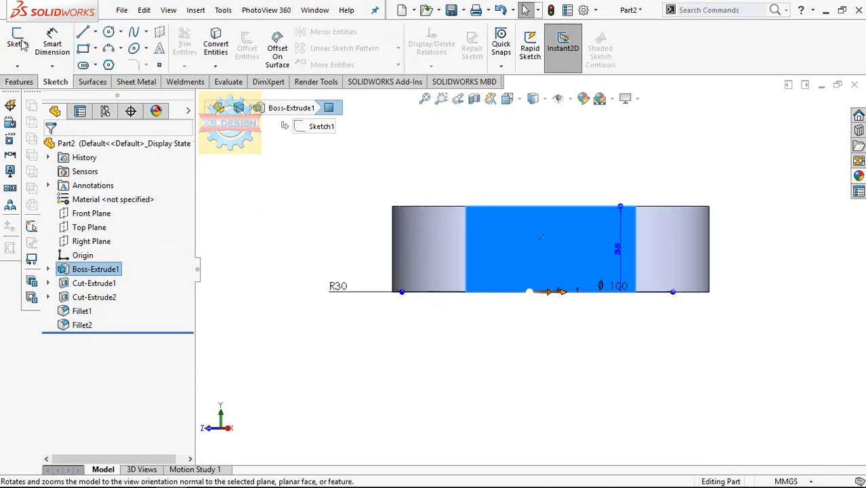
left_click(18, 44)
left_click(83, 65)
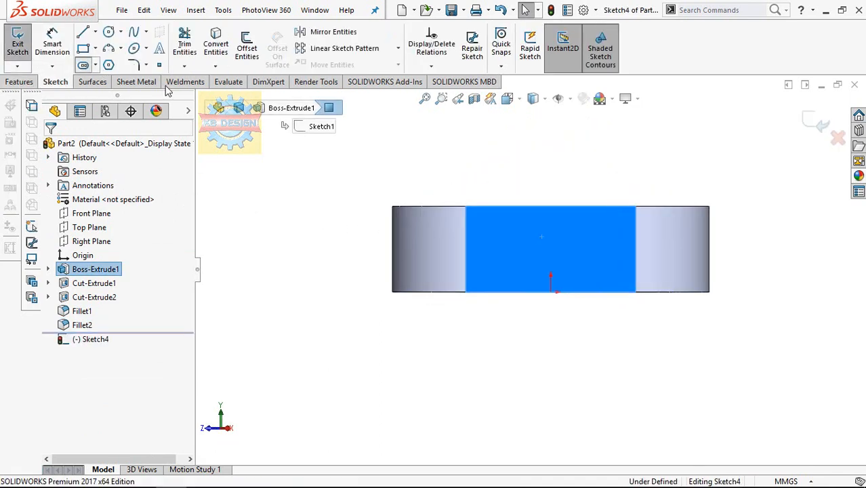
left_click(550, 207)
left_click(551, 235)
left_click(562, 234)
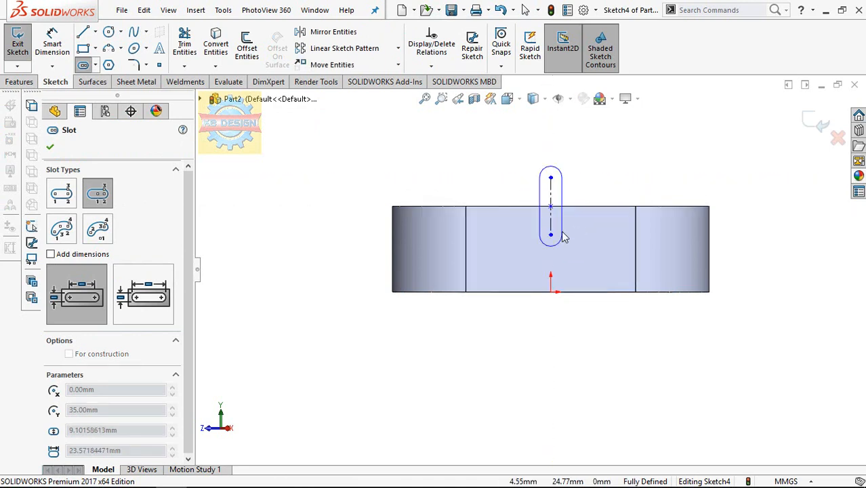
key("Escape")
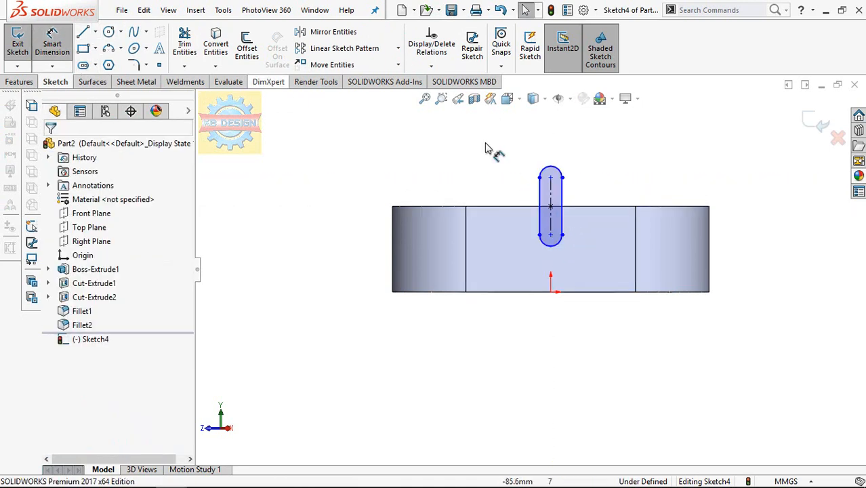
Dimension the slot with 10 mm between its arc centres and a width of 10 mm
left_click(562, 204)
left_click(611, 195)
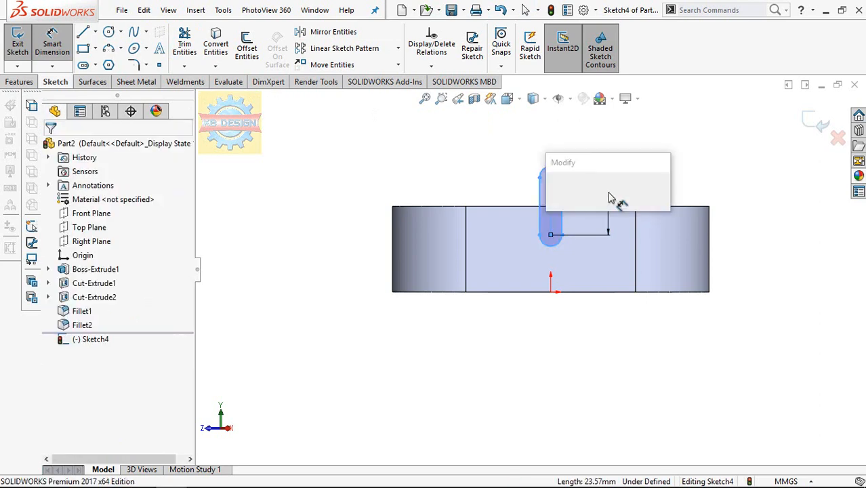
type("10")
key("Return")
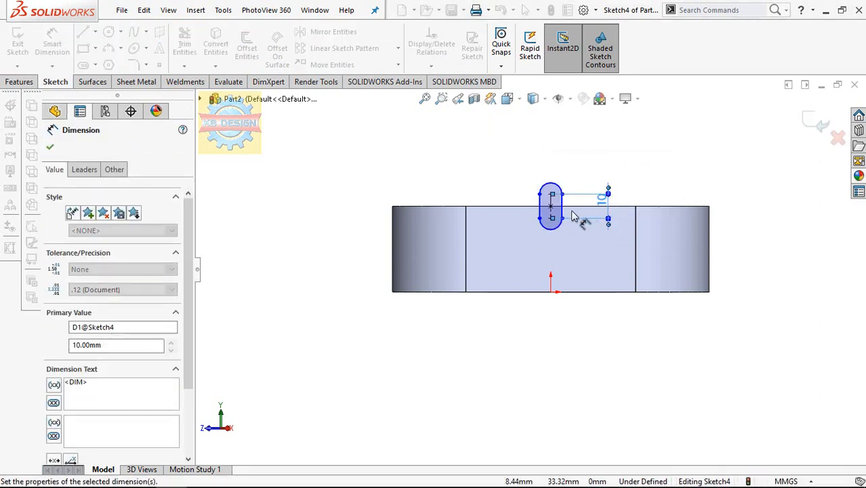
left_click(562, 206)
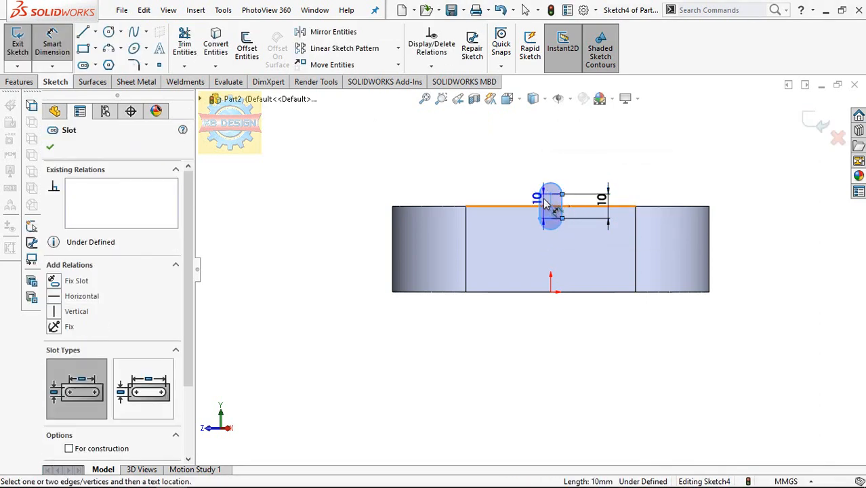
left_click(542, 208)
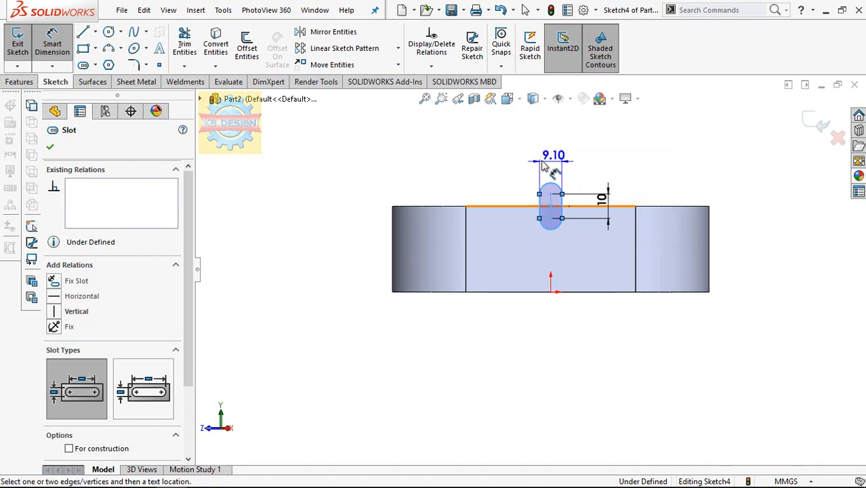
left_click(513, 175)
type("10")
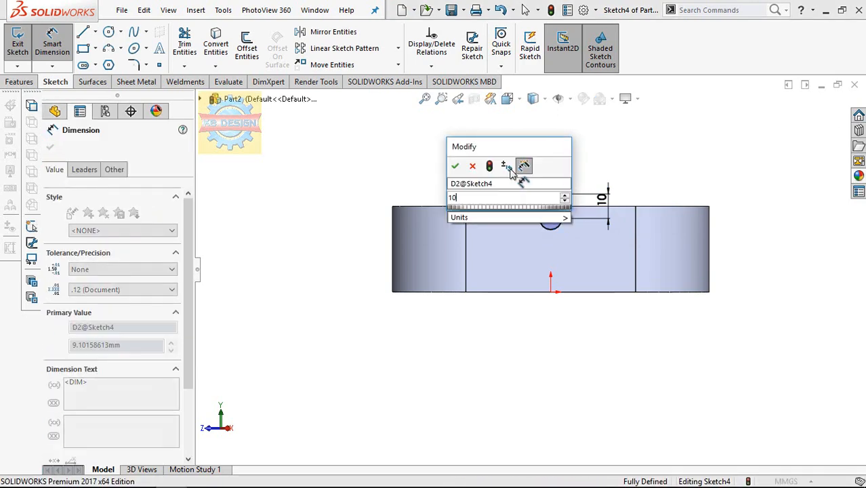
key("Return")
Cut the slot profile through the side wall into the pocket as a blind cut 28 mm deep
mouse_move(495, 196)
middle_mouse_down()
mouse_move(461, 274)
mouse_move(433, 258)
middle_mouse_up()
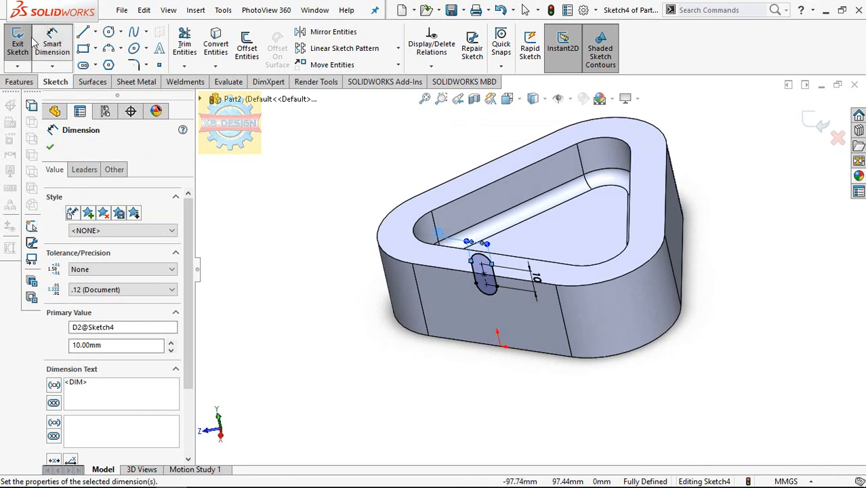
left_click(21, 81)
left_click(202, 54)
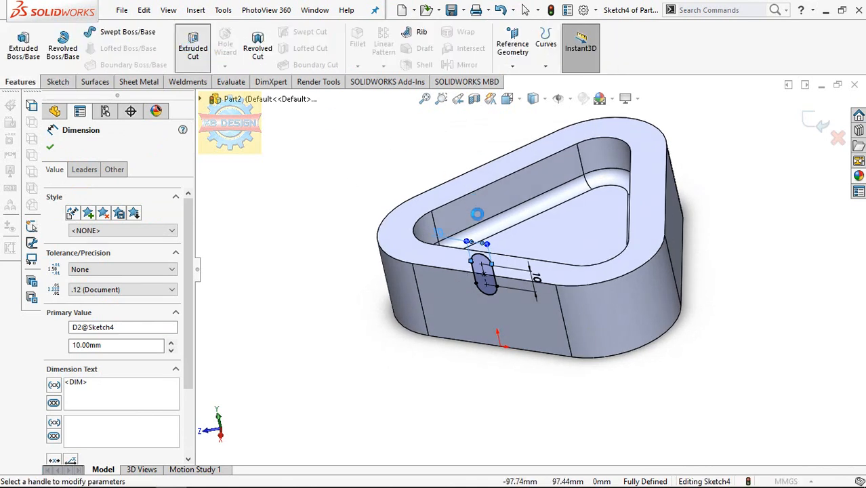
left_click(497, 266)
left_click(446, 238)
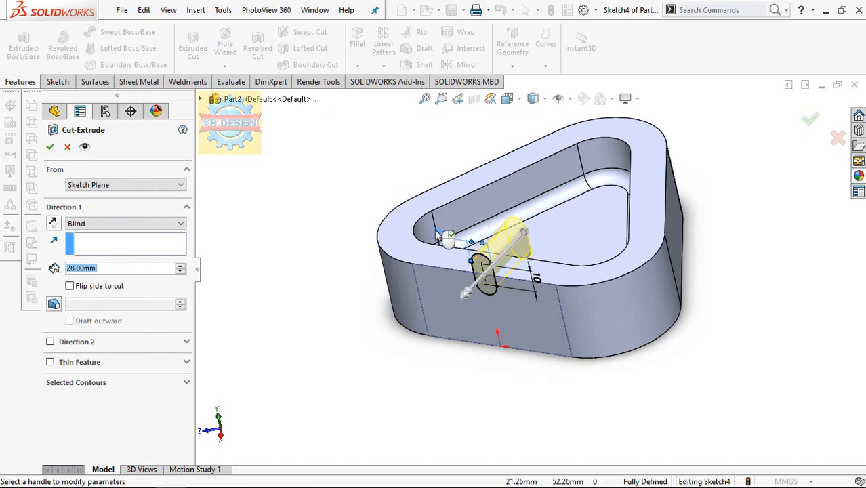
left_click(50, 147)
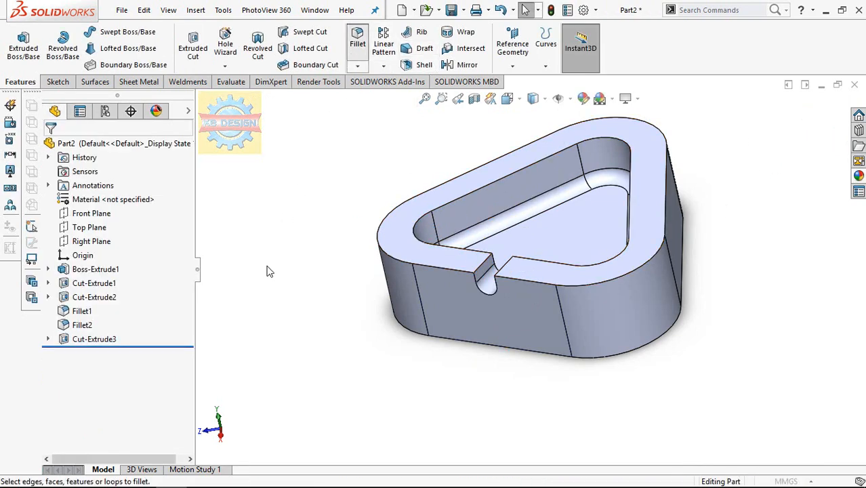
Fillet the inner and outer edges of the notch in the side wall with a 1 mm radius
left_click(489, 283)
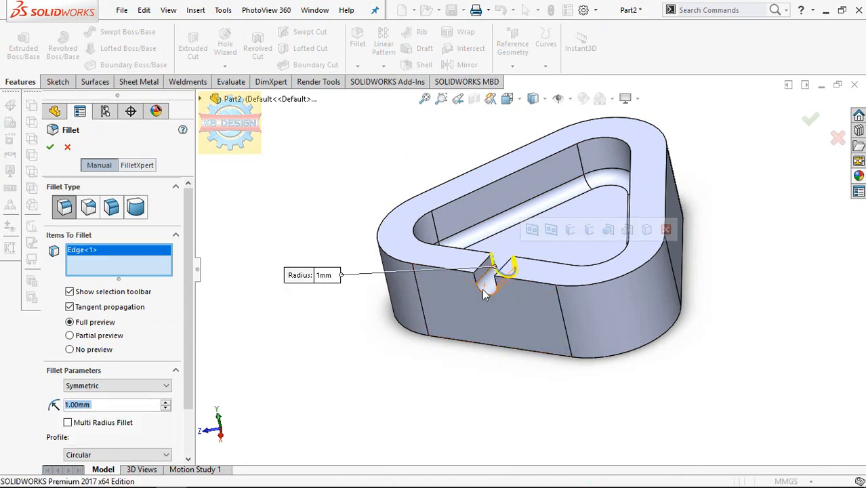
left_click(484, 289)
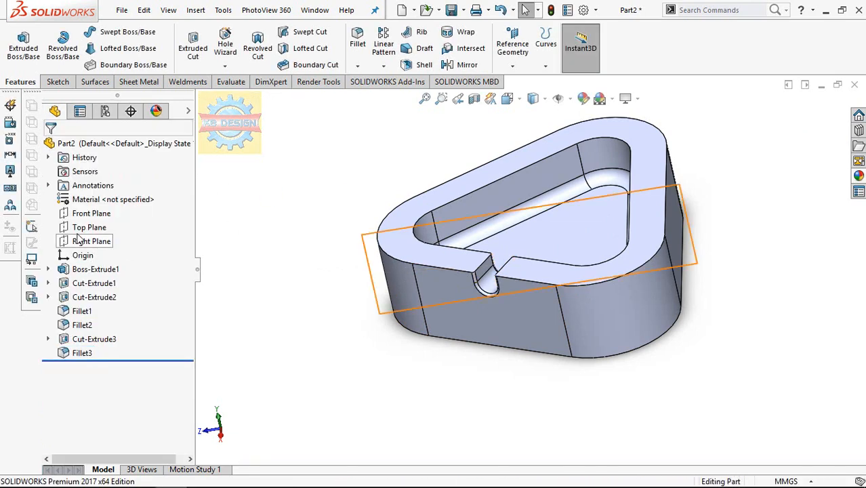
Create a central reference axis at the intersection of the Front Plane and the Right Plane
left_click(84, 213)
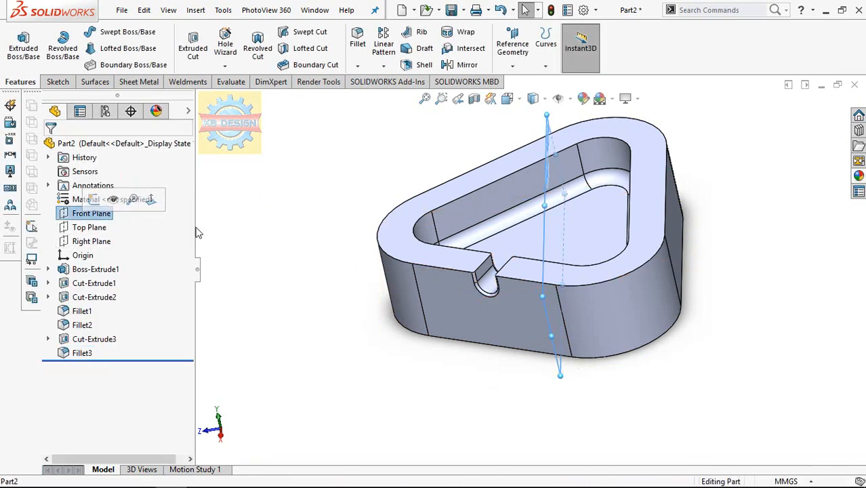
middle_click_drag(352, 220, 306, 234)
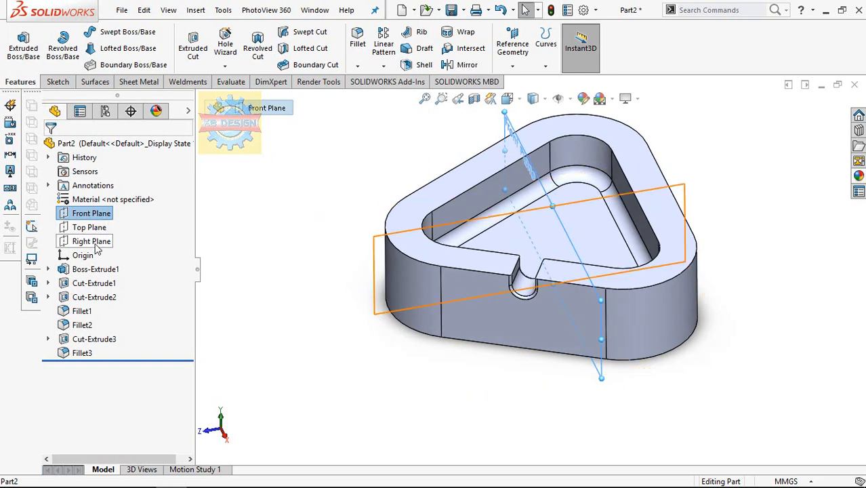
left_click(95, 242)
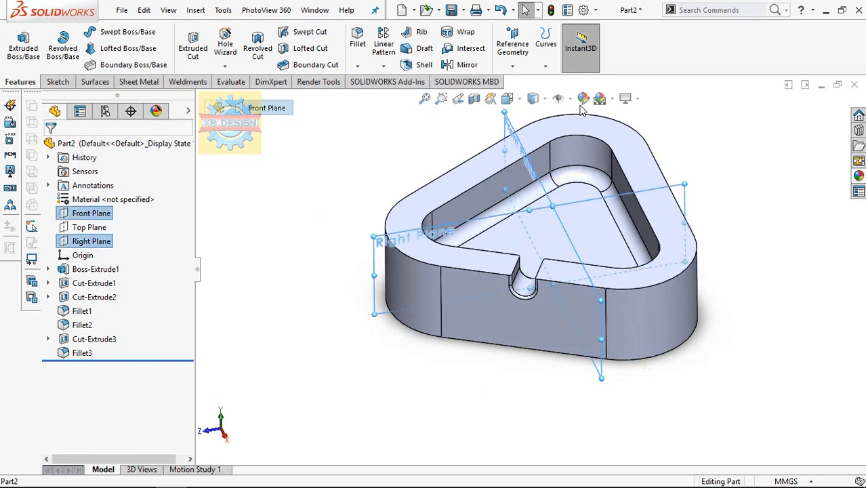
left_click(512, 65)
left_click(522, 93)
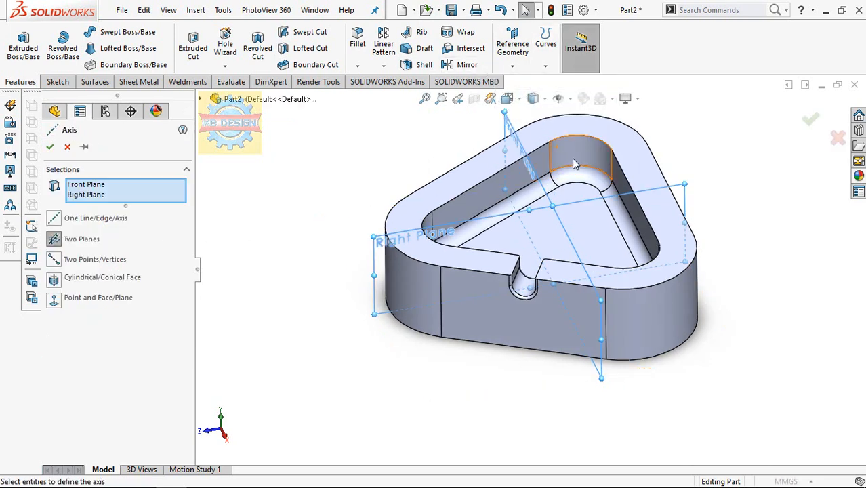
middle_click_drag(573, 164, 550, 181)
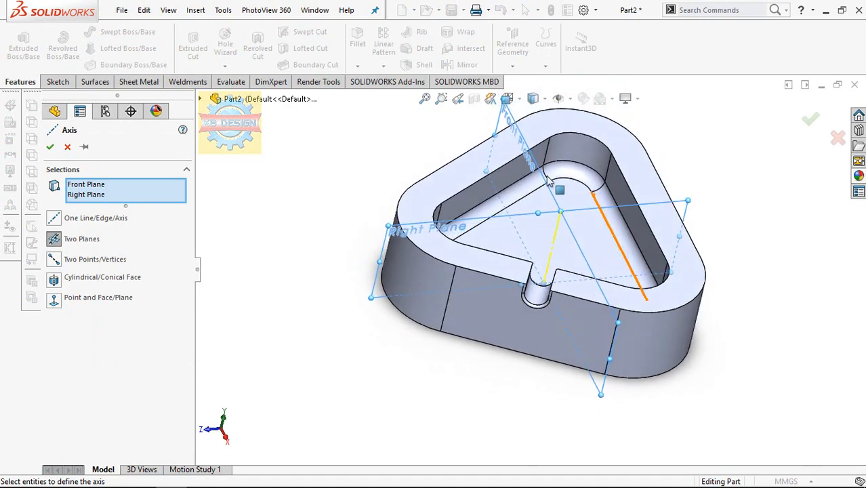
left_click(50, 146)
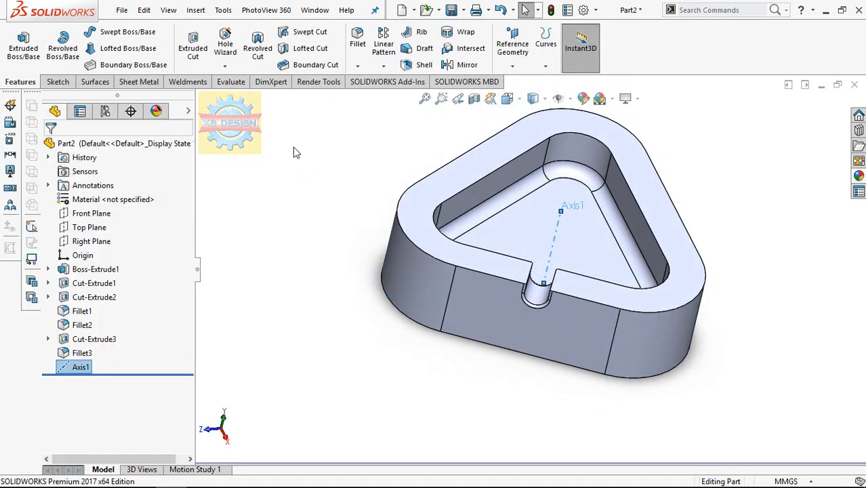
Circular-pattern the wall notch cut and its fillet about the central axis, with 3 equally spaced instances over 360 degrees and Geometry pattern enabled
left_click(383, 66)
left_click(407, 97)
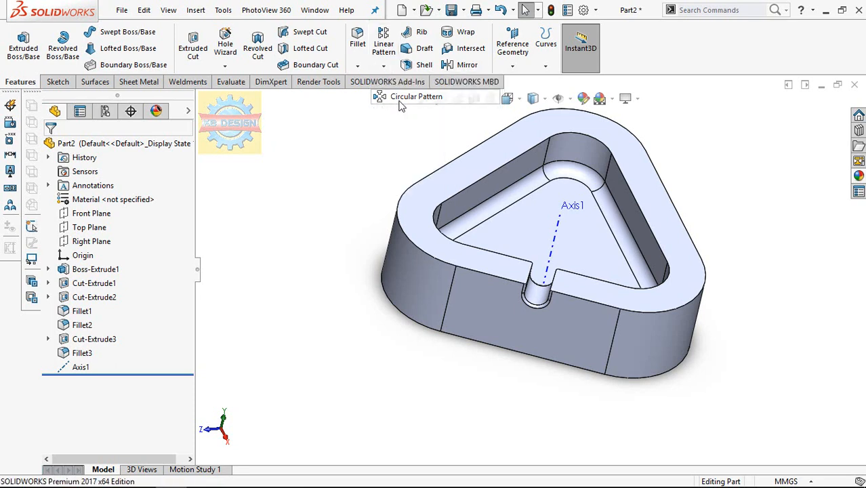
left_click(533, 302)
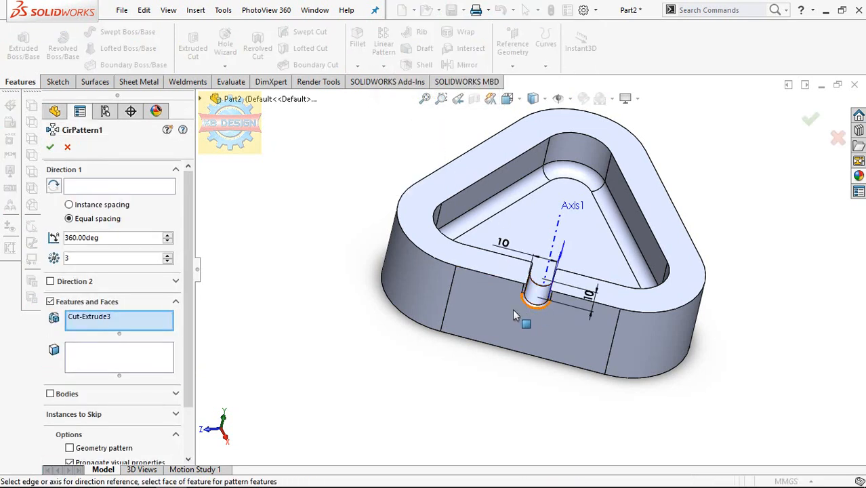
left_click(200, 99)
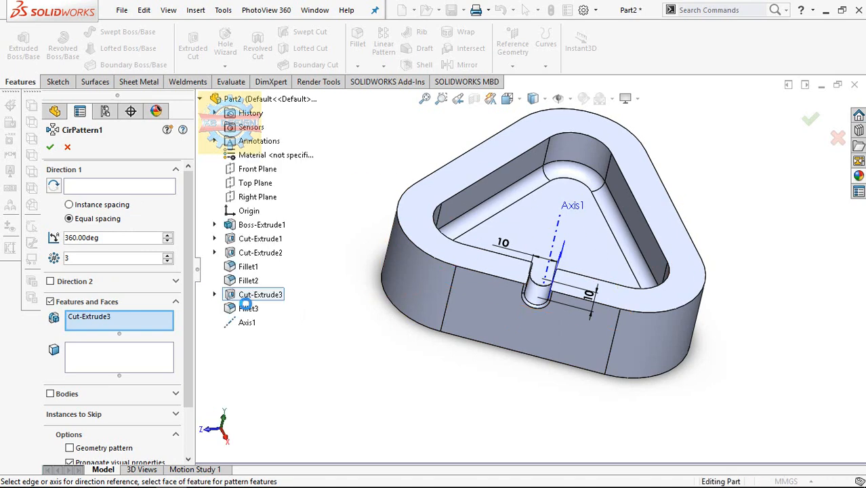
left_click(248, 309)
left_click(91, 190)
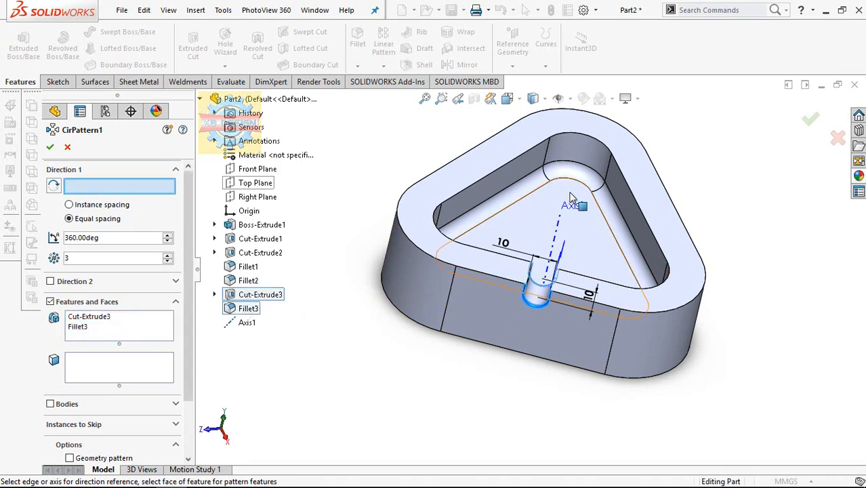
left_click(49, 146)
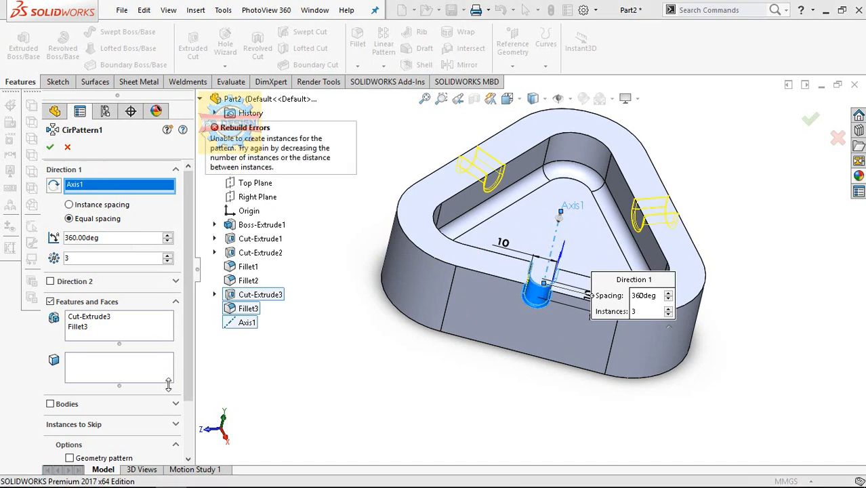
left_click(119, 459)
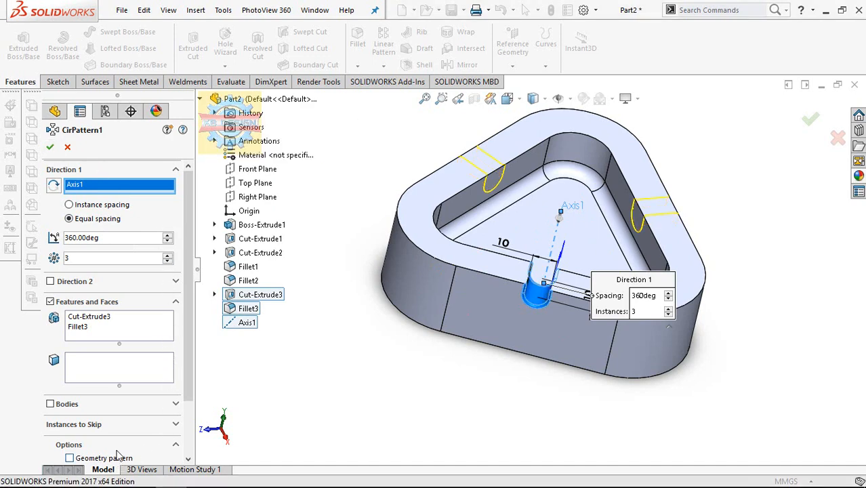
left_click(50, 148)
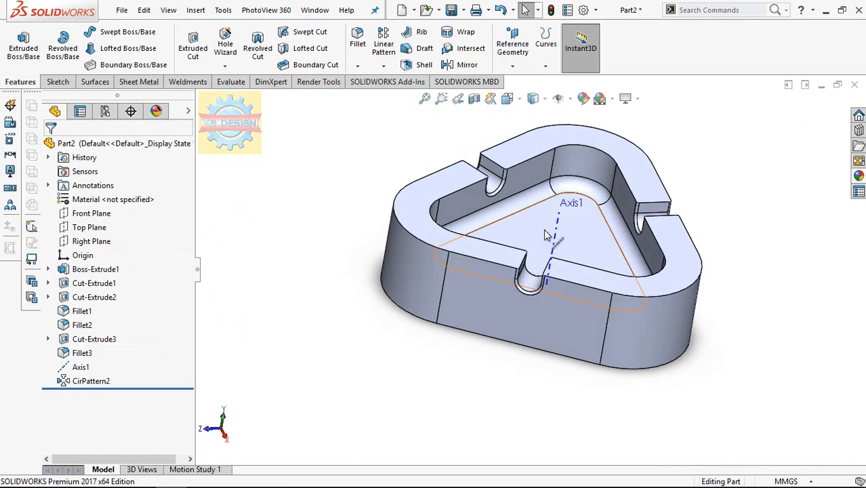
Hide the central reference axis in the model view
left_click(557, 235)
left_click(614, 192)
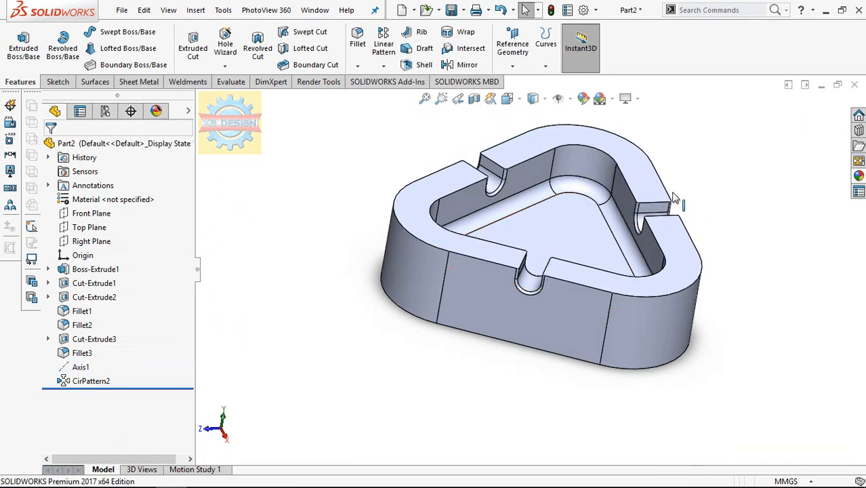
middle_click_drag(705, 194, 487, 92)
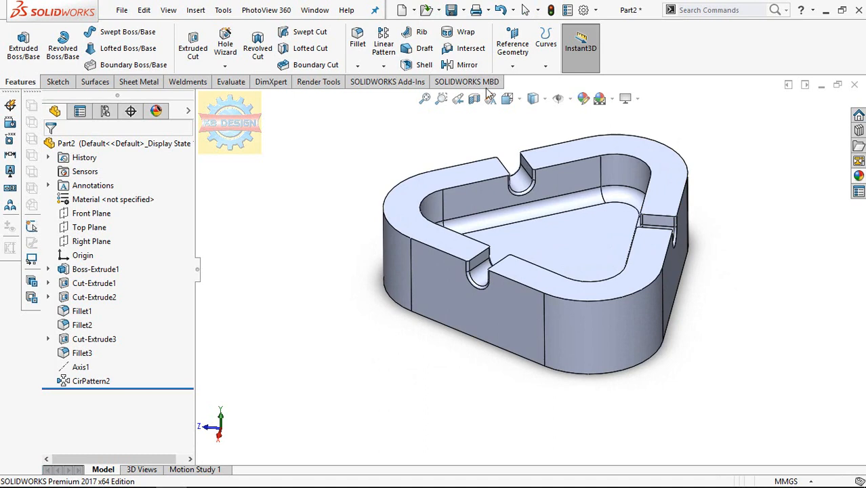
Fillet the edges of the three upper rim faces and the block's underside face with a 3 mm radius
left_click(359, 41)
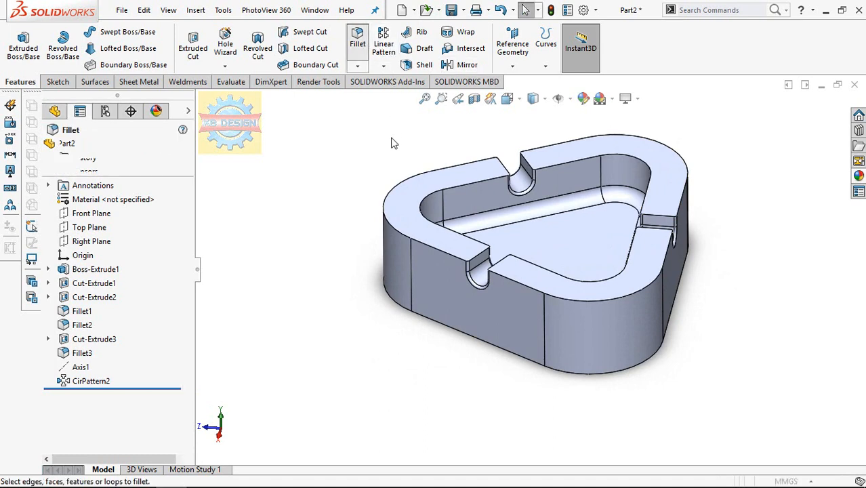
left_click(441, 183)
left_click(606, 153)
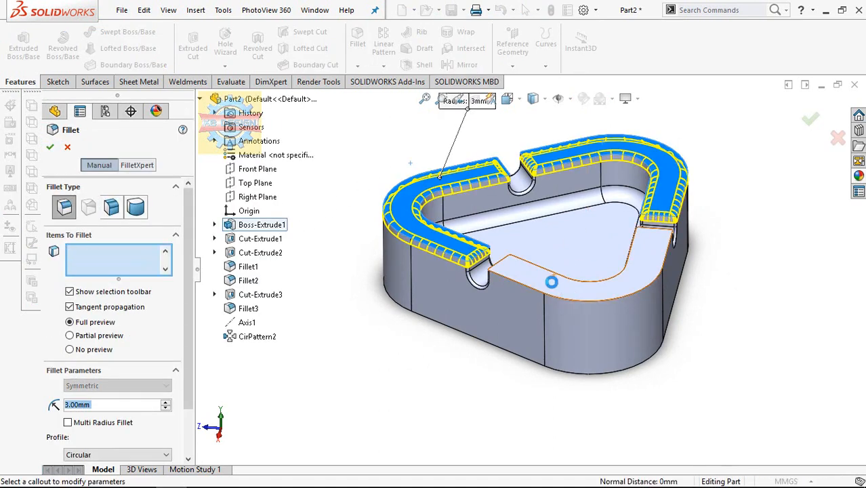
left_click(551, 282)
middle_click_drag(552, 282, 521, 189)
left_click(512, 217)
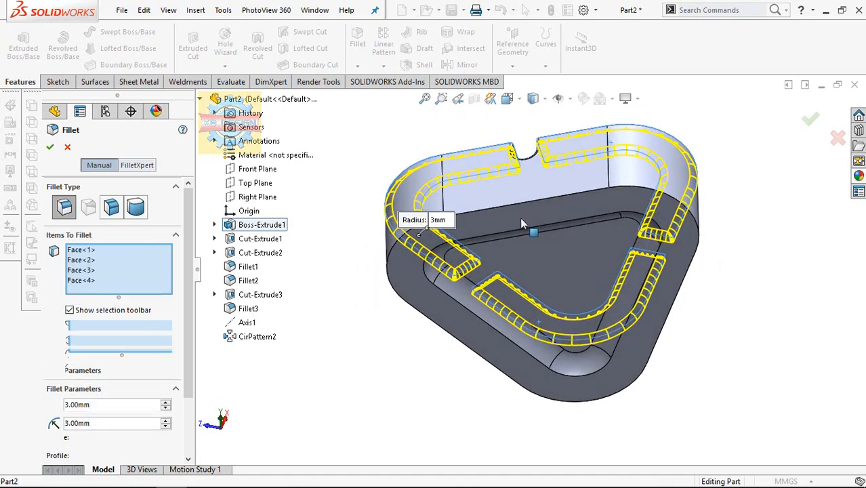
middle_click_drag(520, 224, 481, 340)
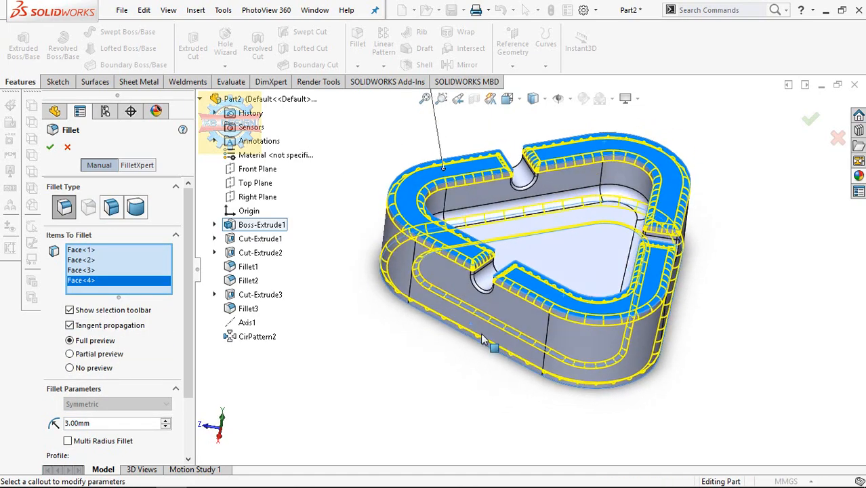
left_click(49, 147)
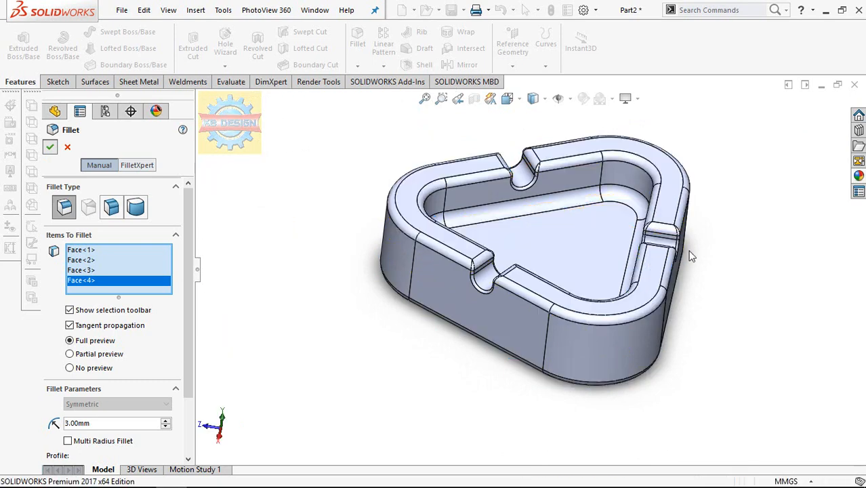
middle_click_drag(724, 233, 715, 216)
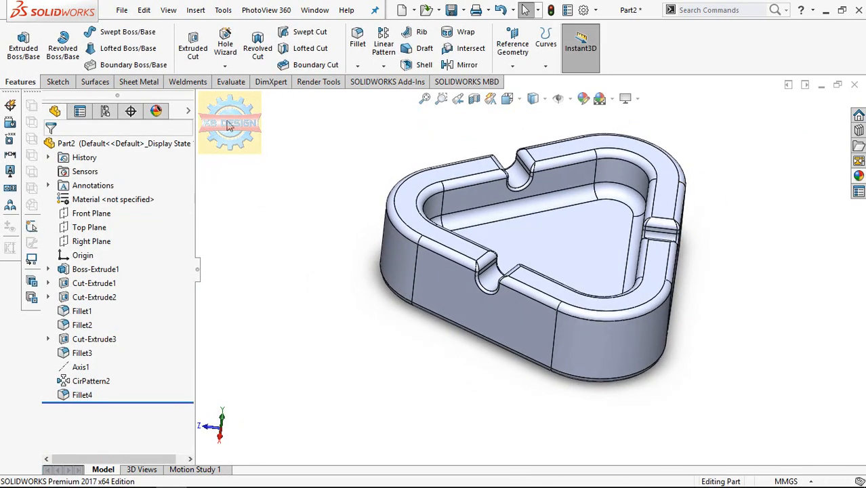
Apply the brown glass appearance from the Gloss glass category to the whole part
right_click(124, 146)
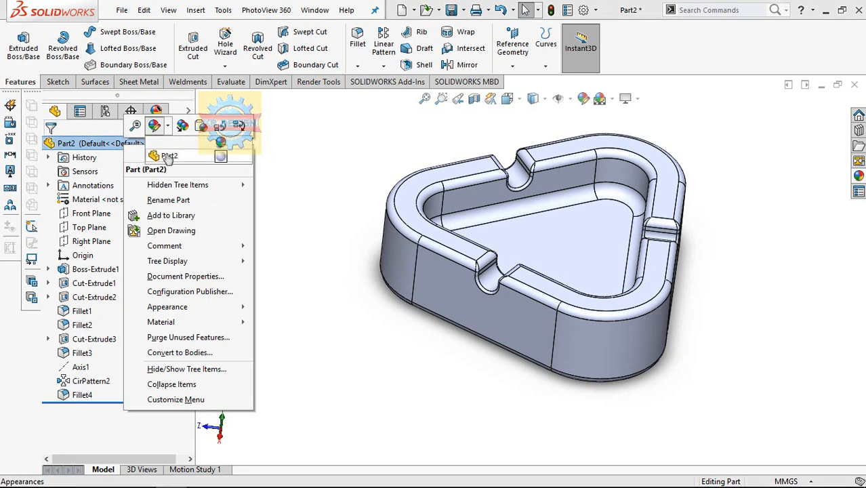
left_click(168, 158)
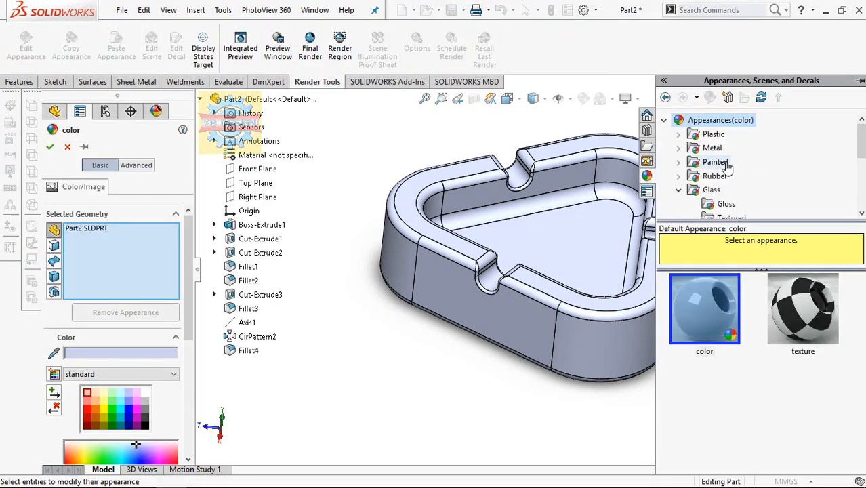
left_click(711, 191)
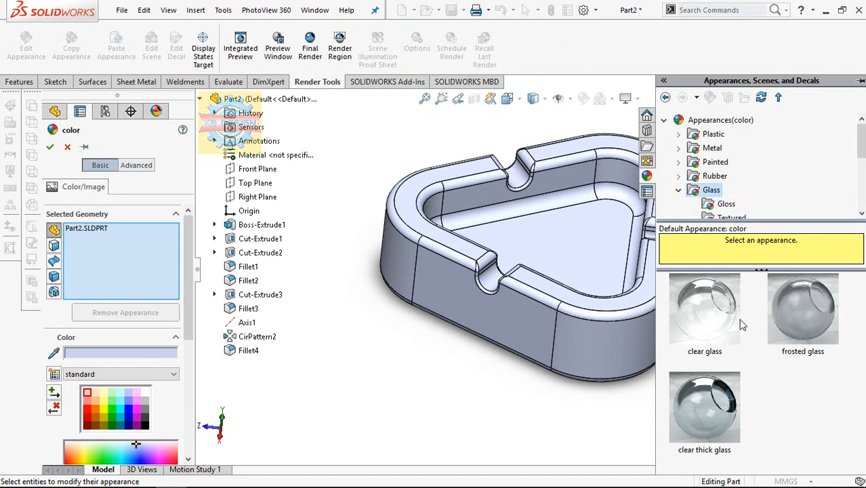
left_click(723, 206)
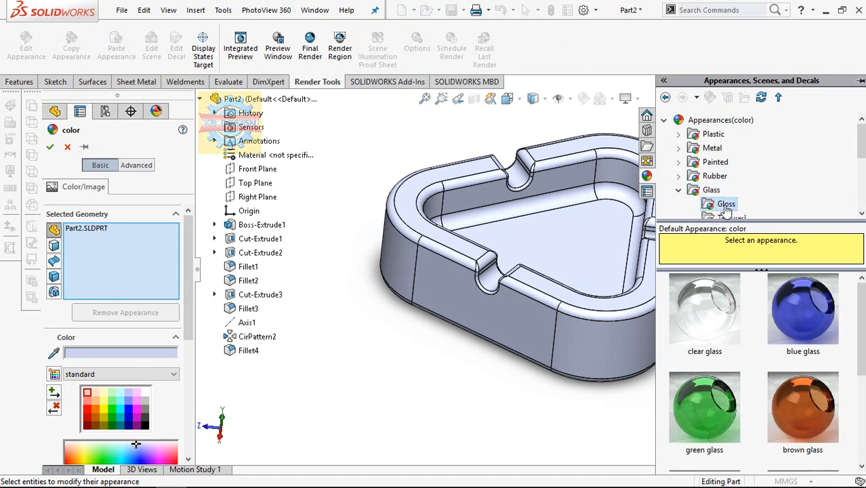
left_click(801, 300)
left_click(786, 410)
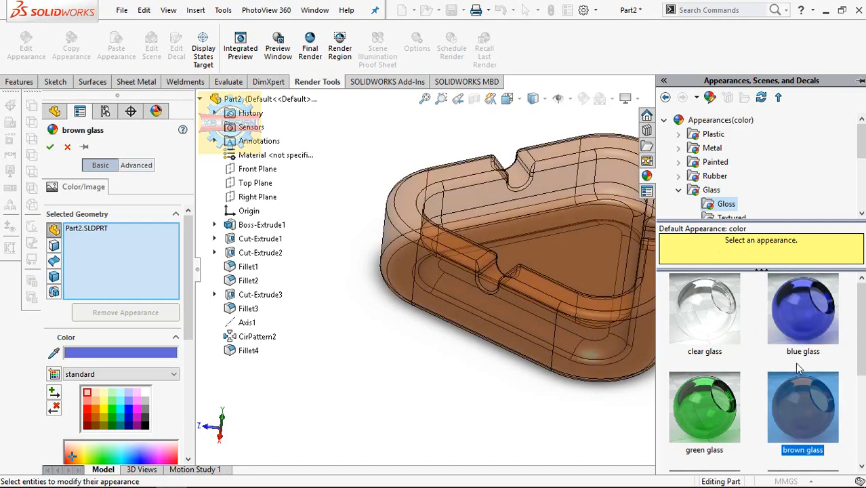
left_click(50, 147)
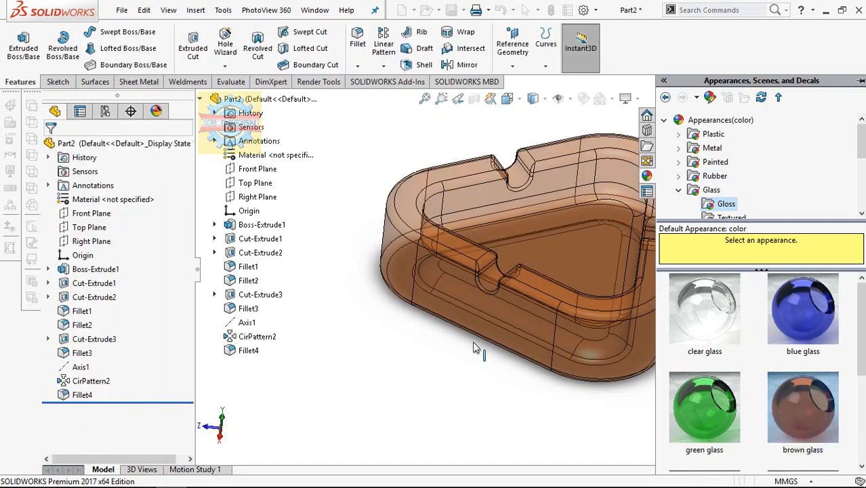
middle_click_drag(759, 265, 598, 303)
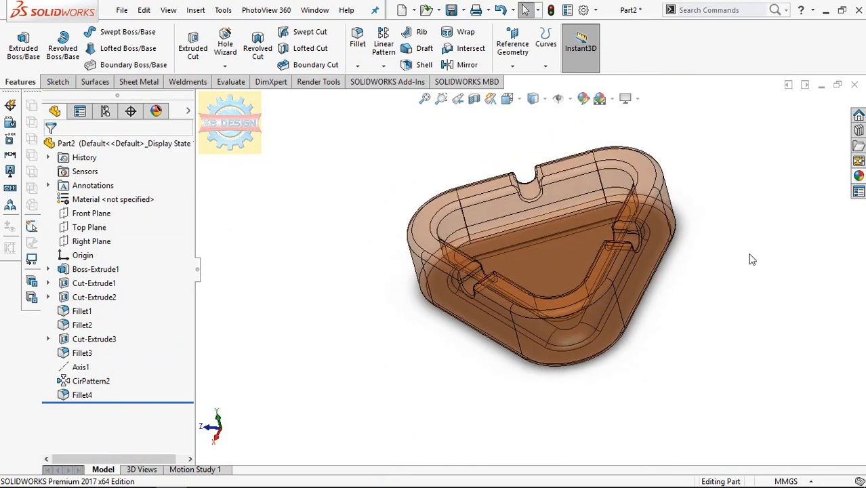